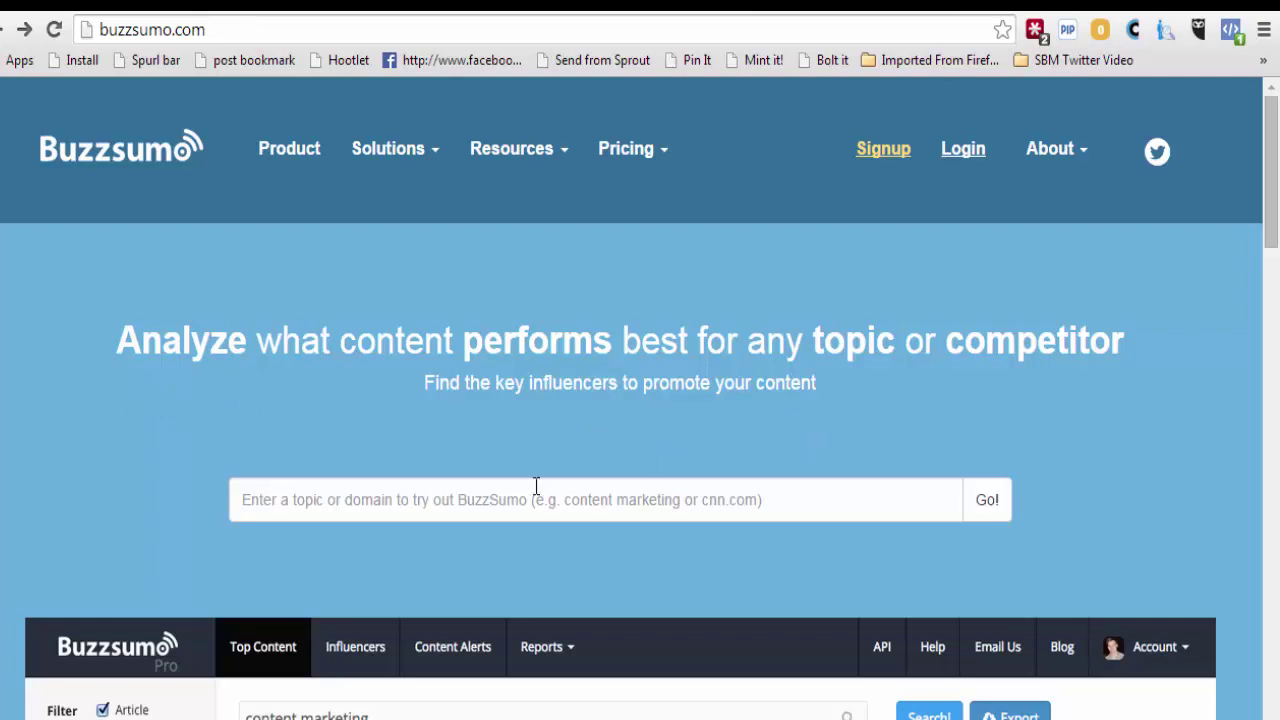
# Search BuzzSumo for 'marketing', which returns the daily search limit notice.
pyautogui.click(498, 500)
pyautogui.write('marketing')
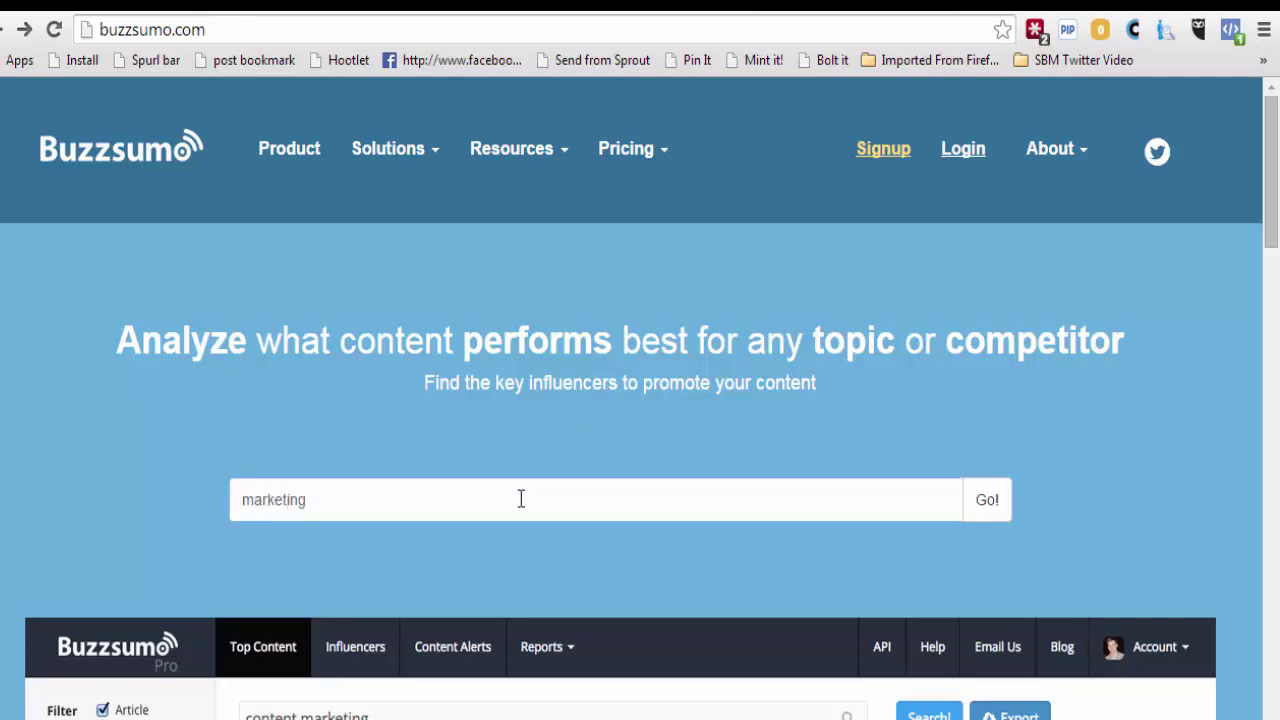
pyautogui.click(990, 516)
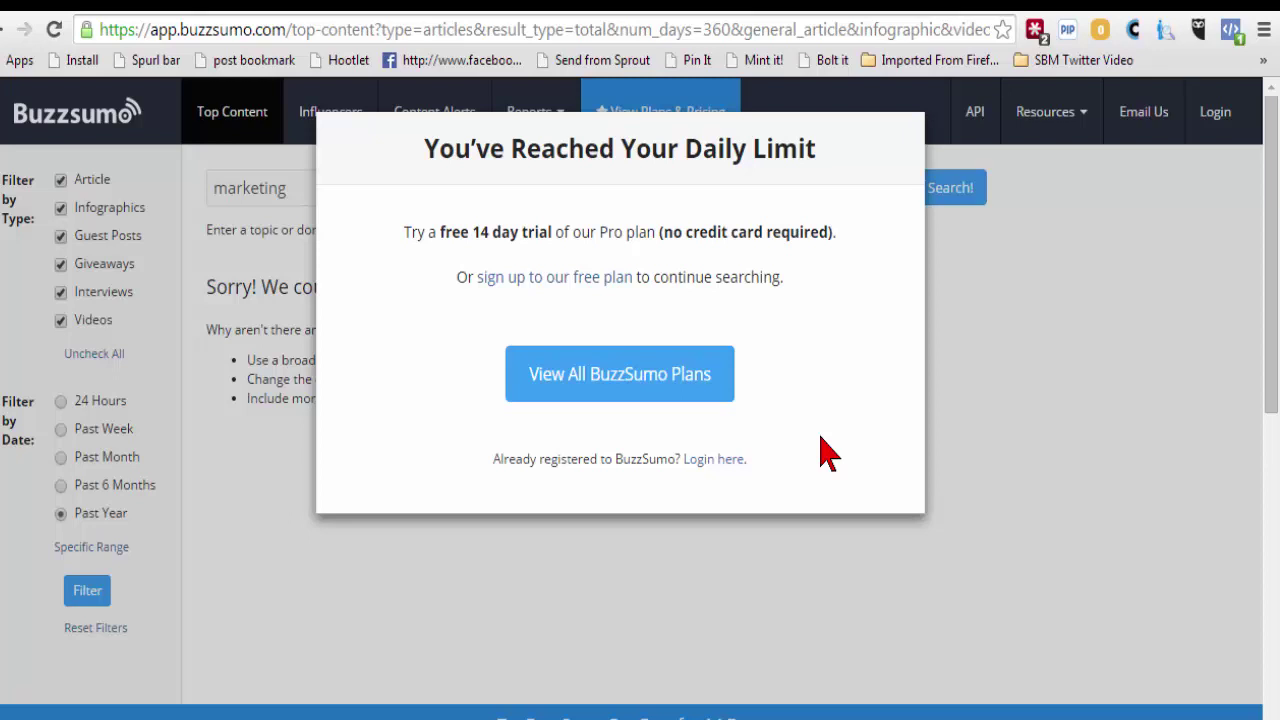
# Return to the homepage, scroll to the pricing plans and choose the Free plan sign-up.
pyautogui.click(5, 30)
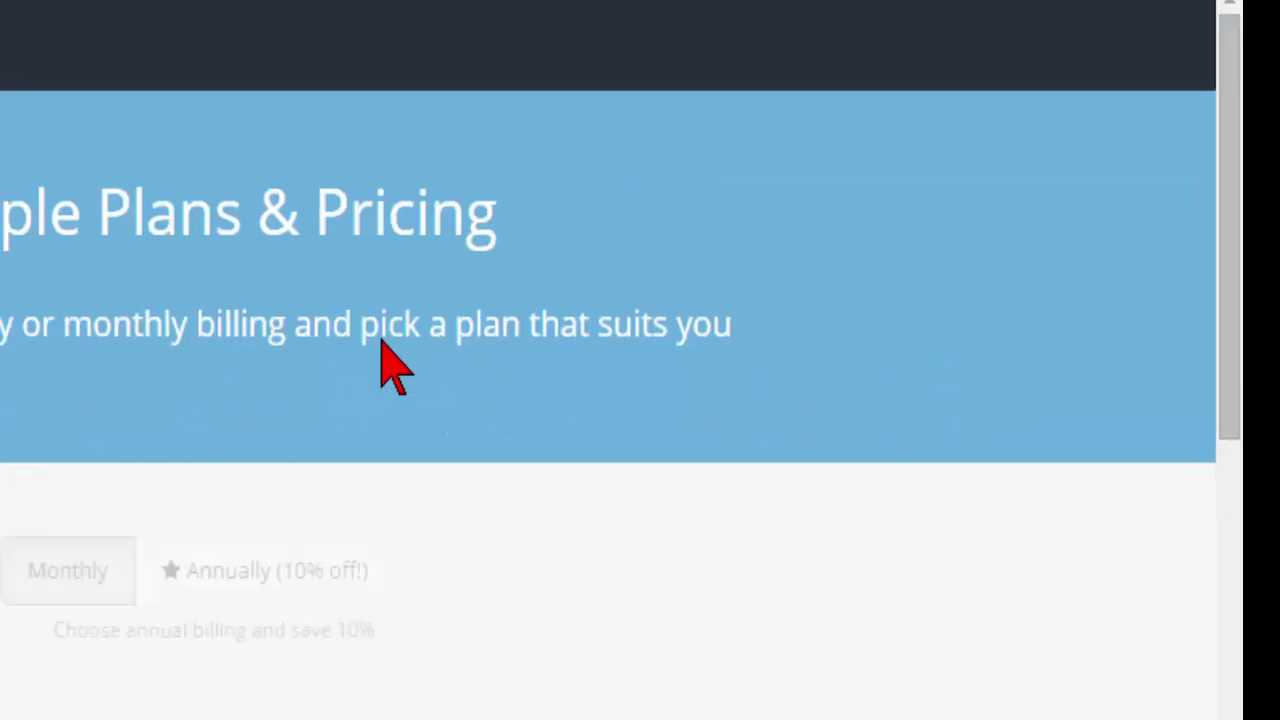
pyautogui.scroll(-5, 514, 386)
pyautogui.scroll(-2, 245, 462)
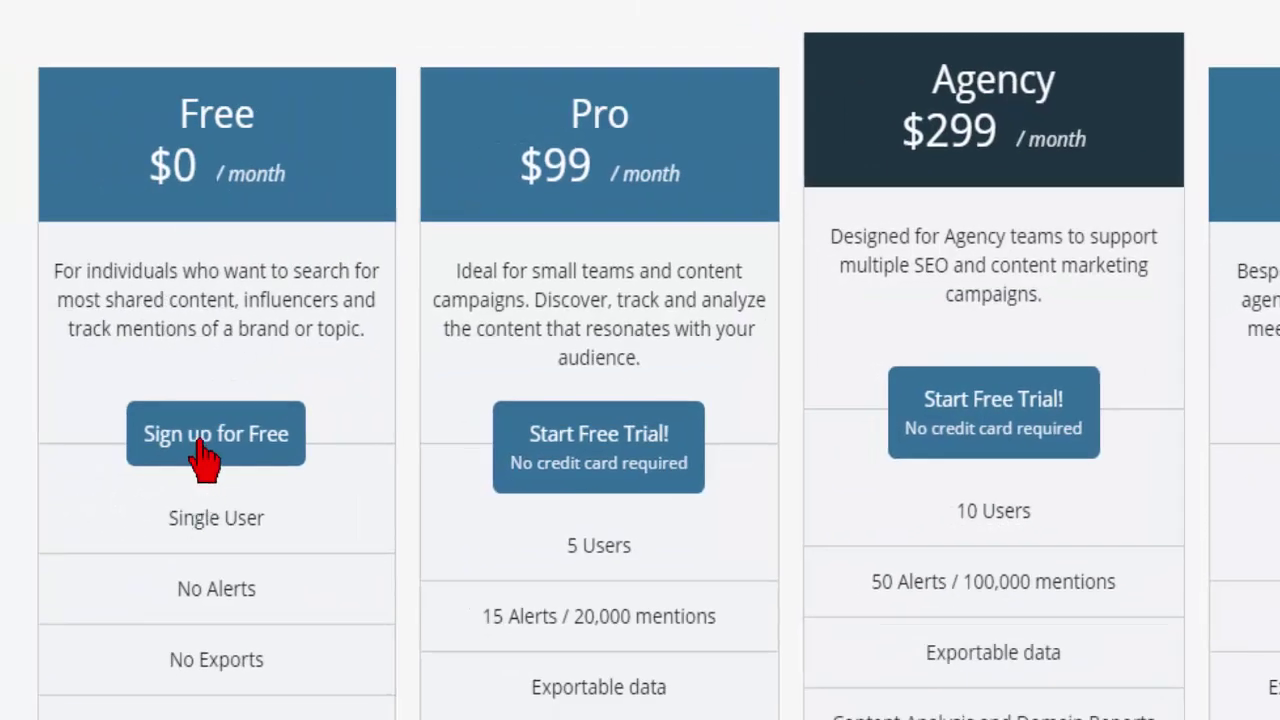
pyautogui.click(199, 445)
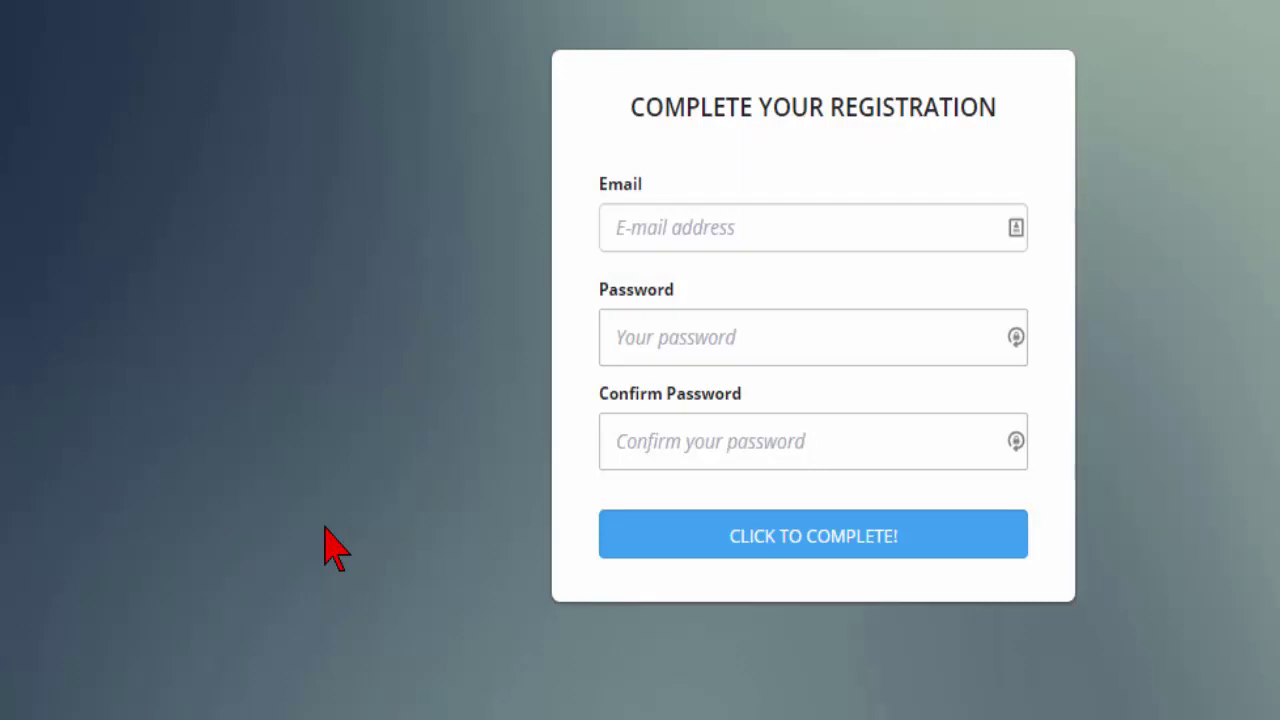
# Complete the free registration with an e-mail address and a confirmed password.
pyautogui.click(647, 228)
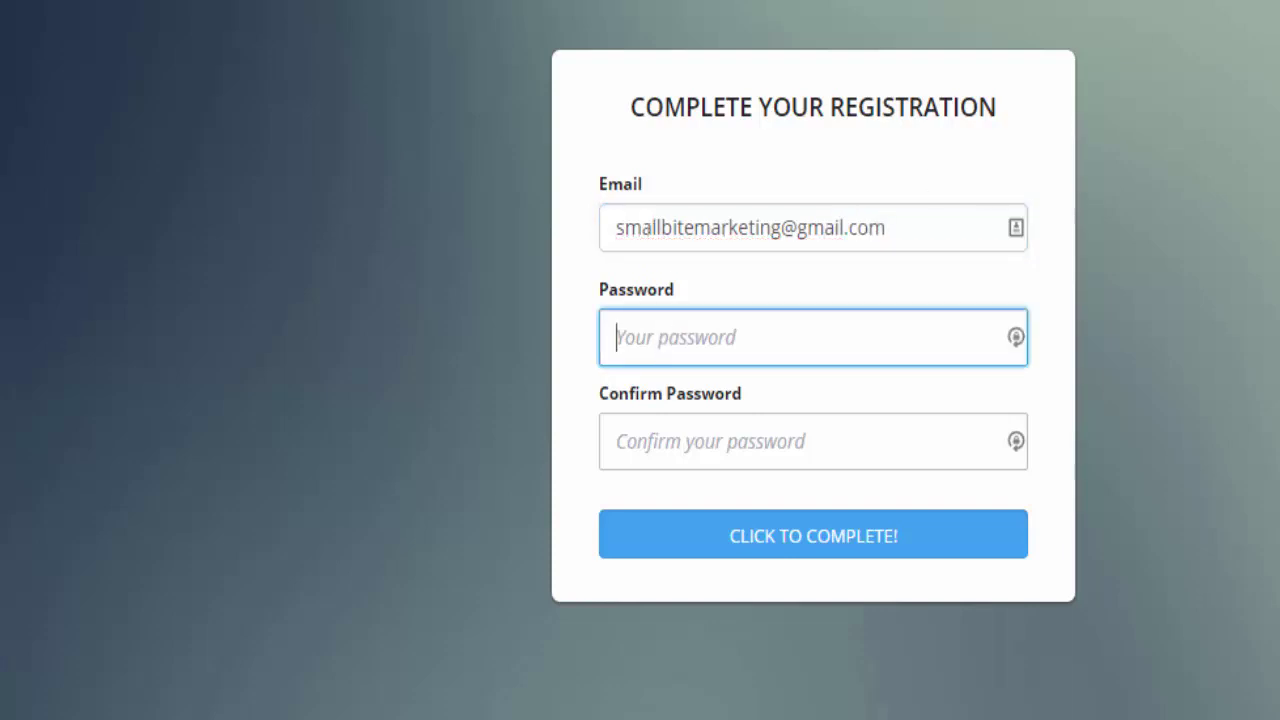
pyautogui.write('••')
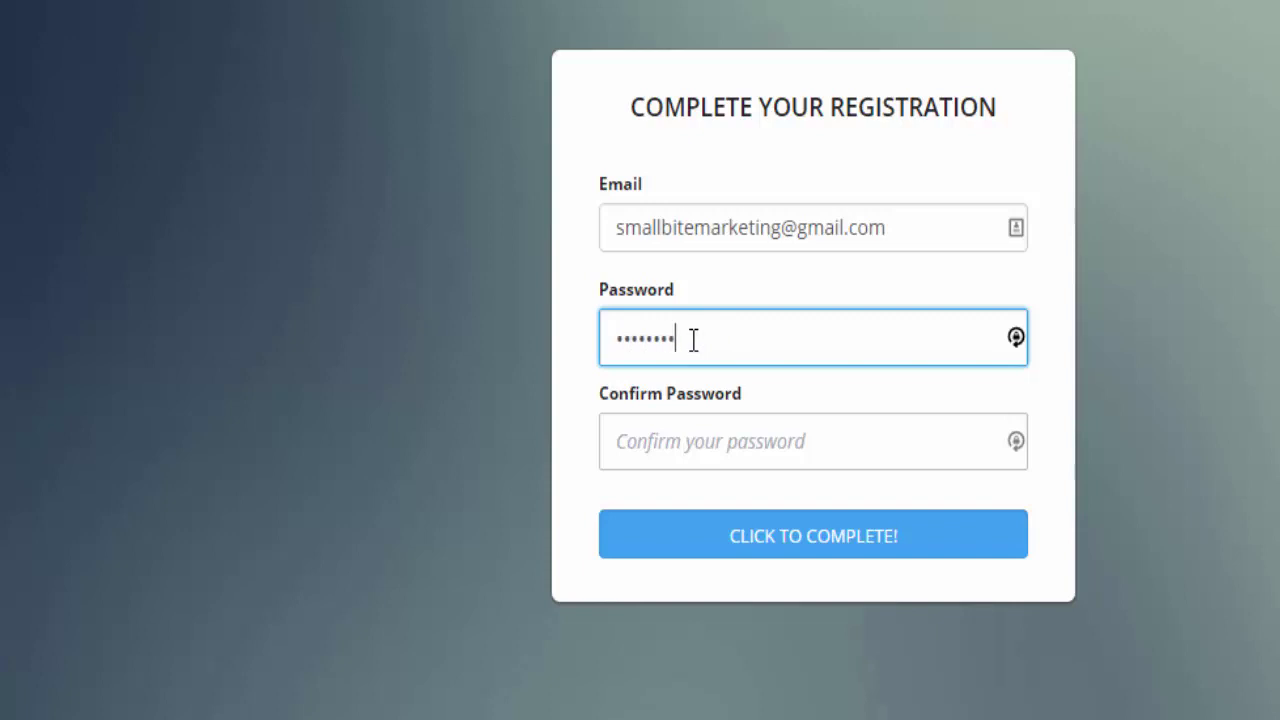
pyautogui.press('Tab')
pyautogui.write('•••••••••')
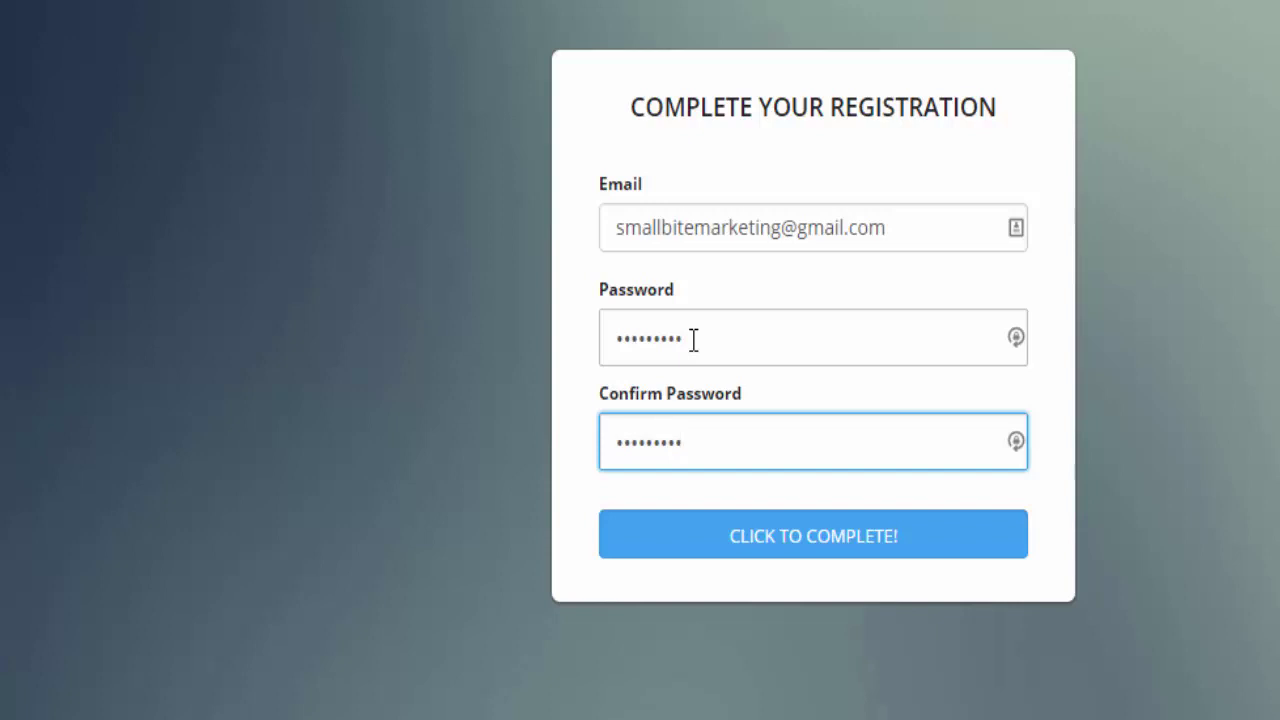
pyautogui.click(829, 569)
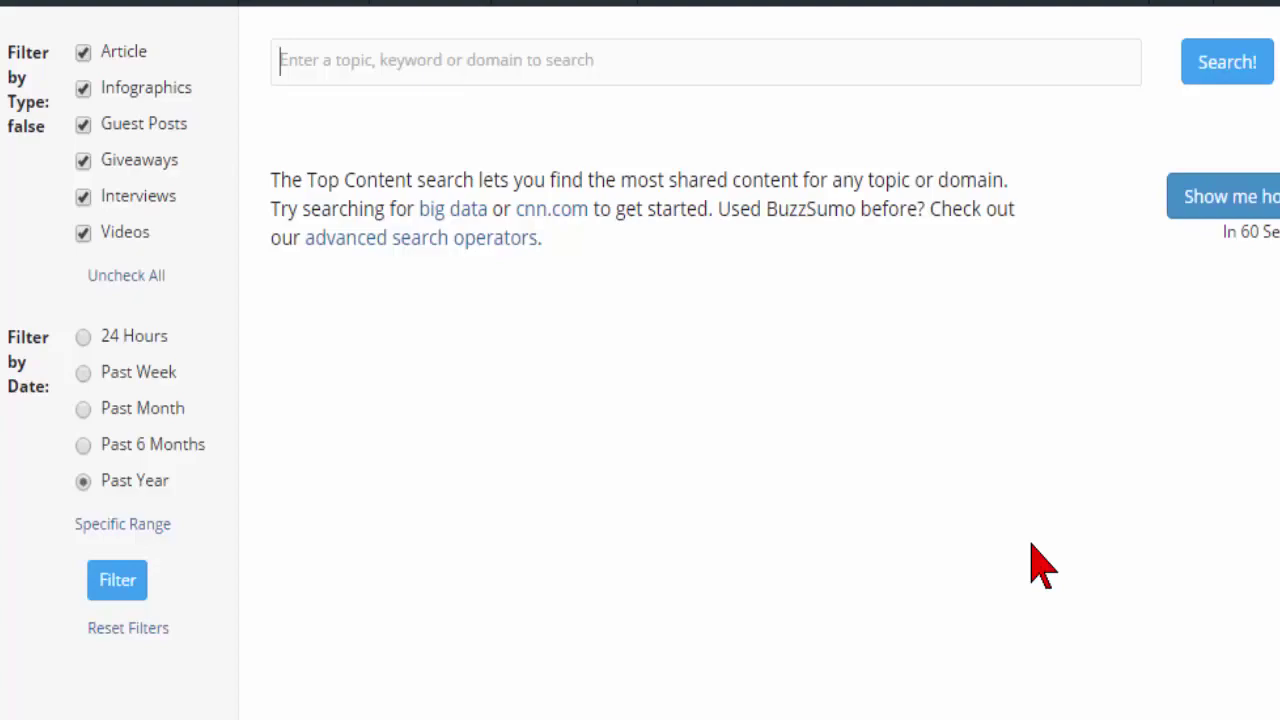
# Replace the trial queries 'big data' and 'cnn.com' with 'content marketing' in the search box.
pyautogui.write('big data')
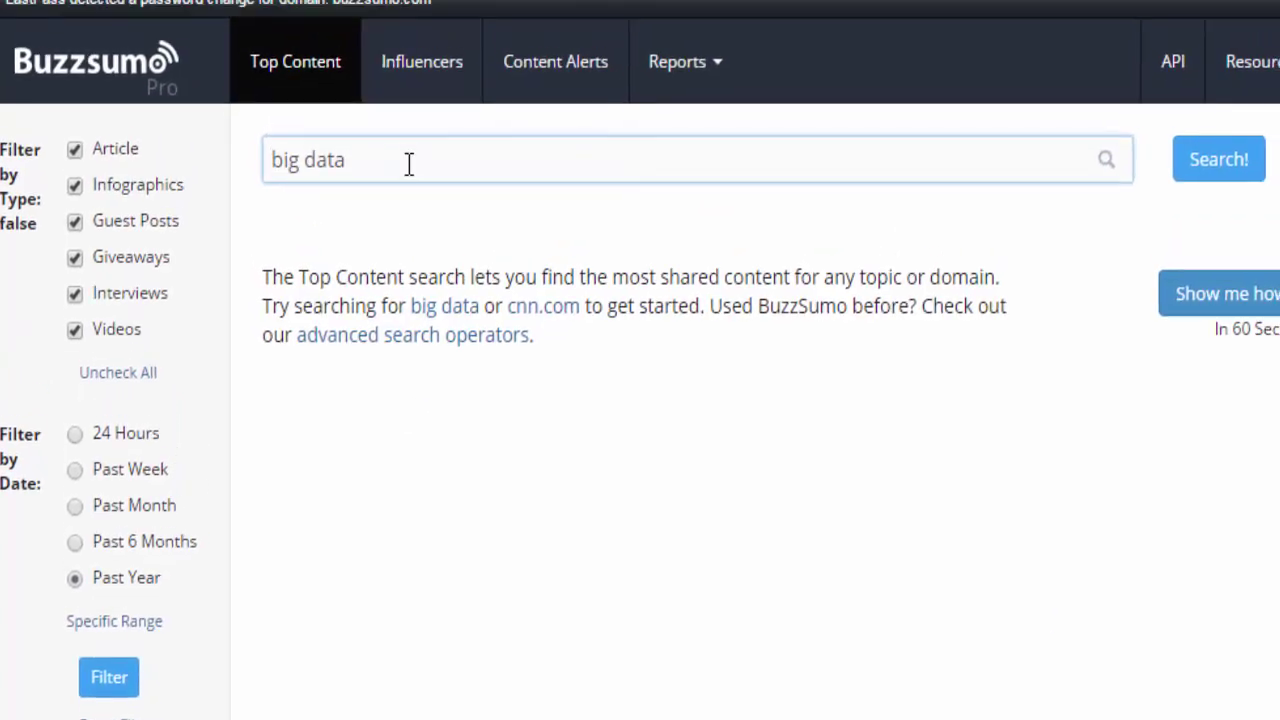
pyautogui.moveTo(375, 163); pyautogui.dragTo(228, 163)
pyautogui.press('BackSpace')
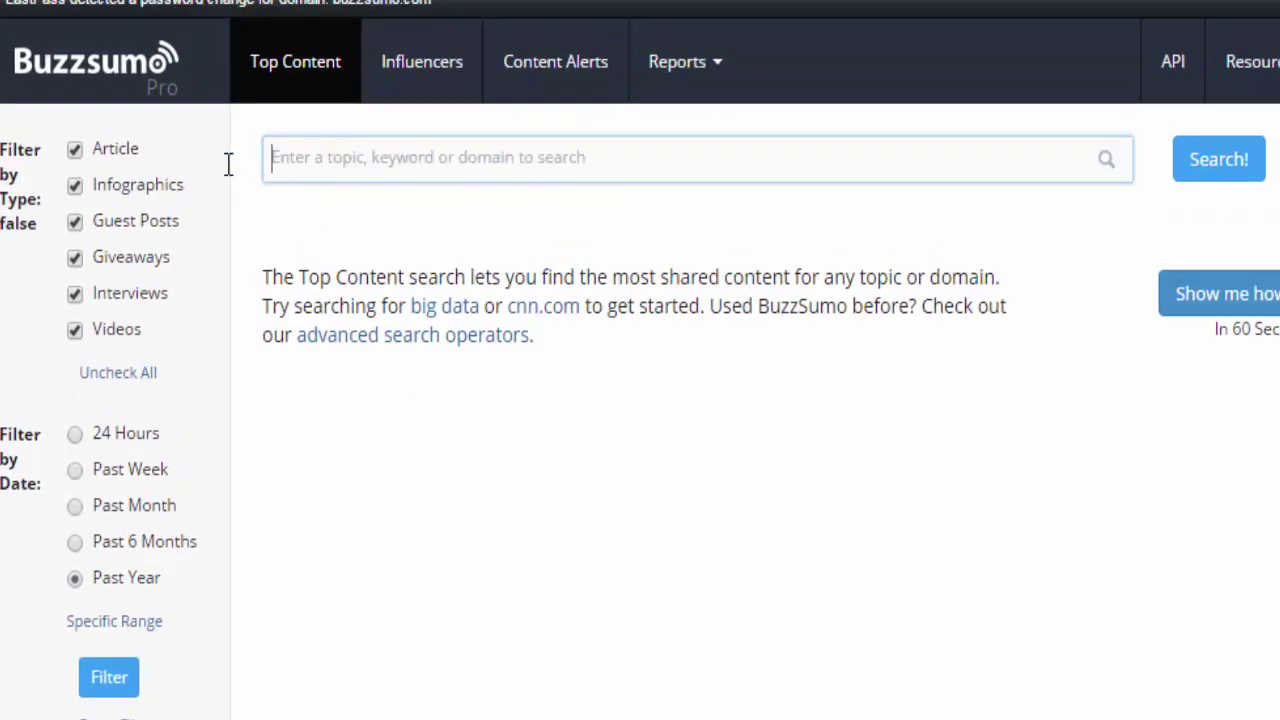
pyautogui.write('cnn.com')
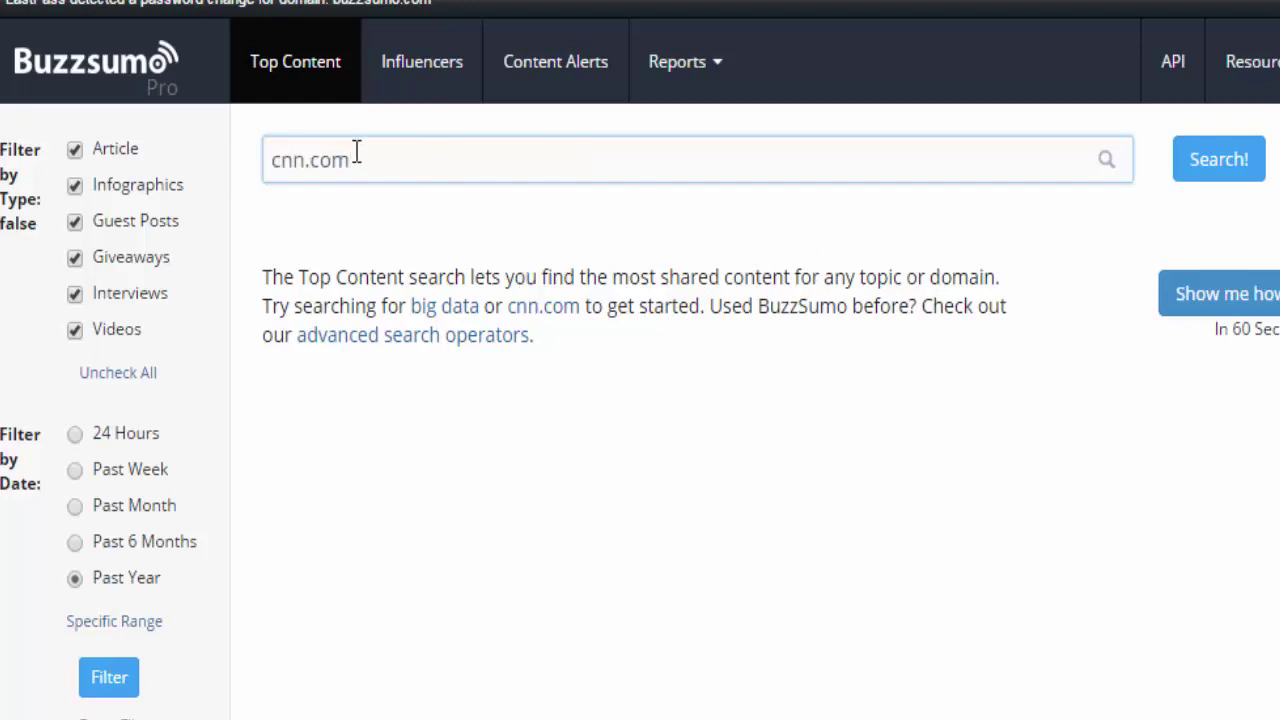
pyautogui.moveTo(356, 165); pyautogui.dragTo(267, 153)
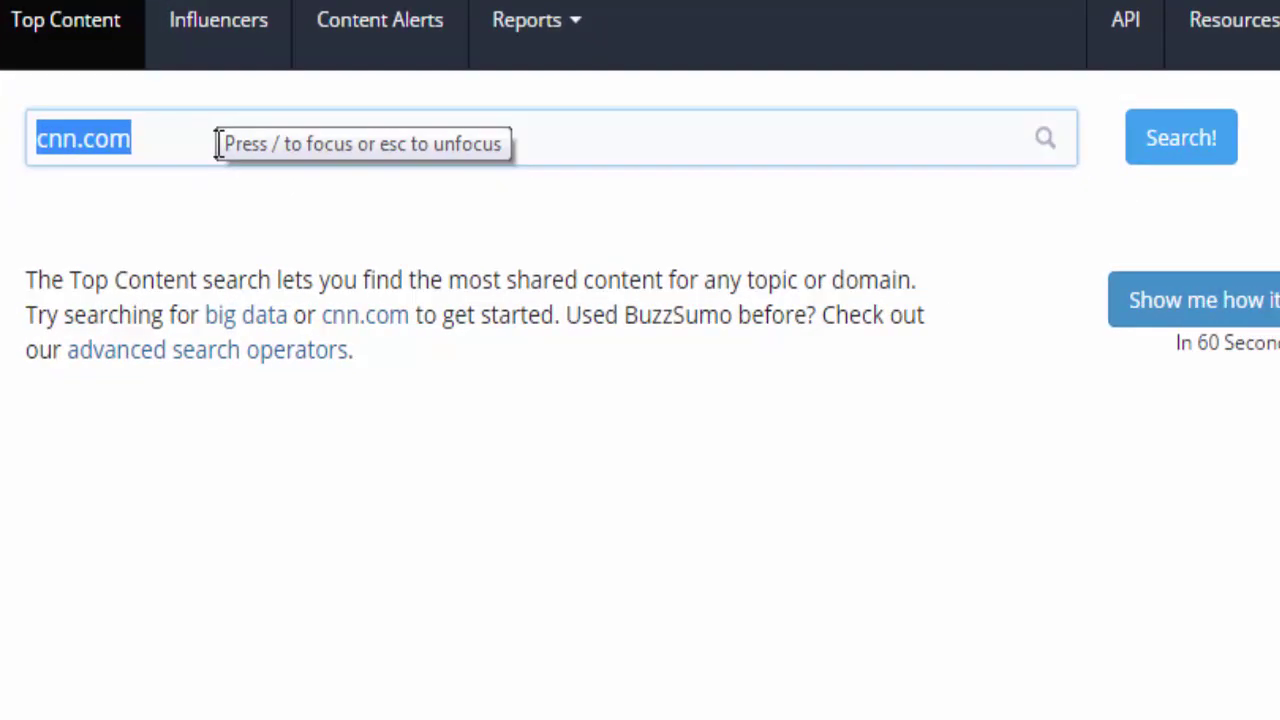
pyautogui.write('content')
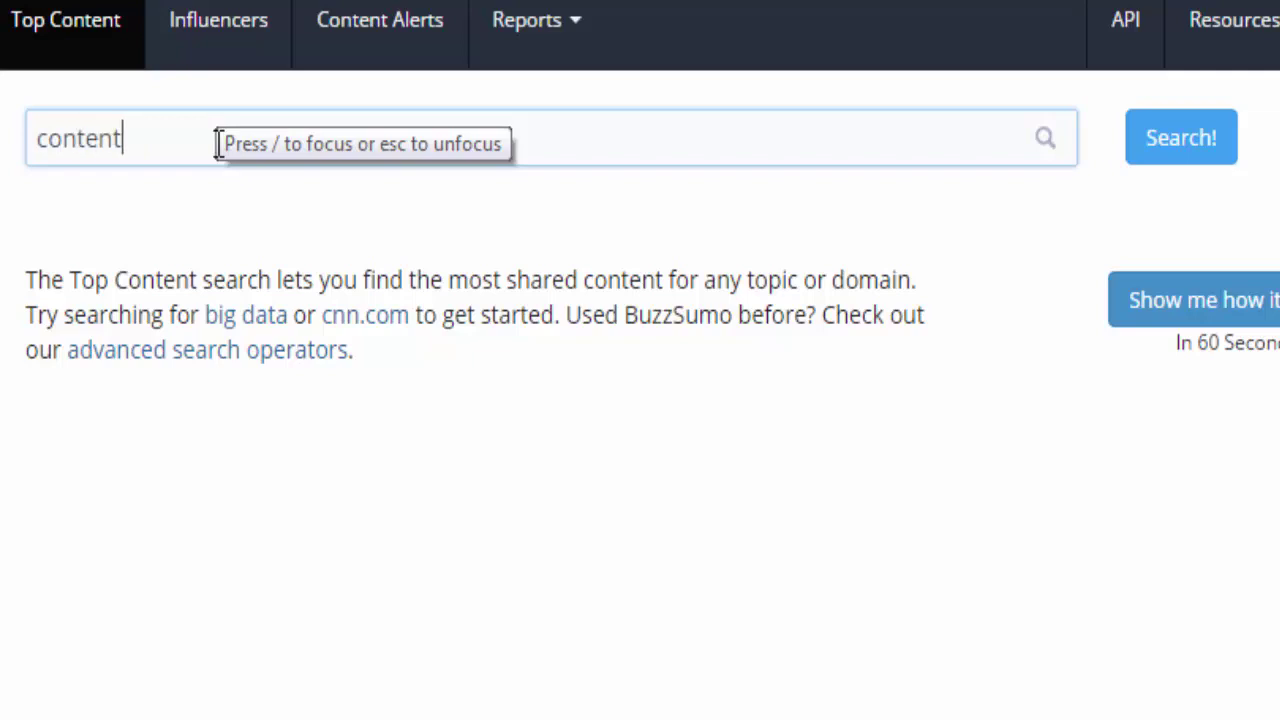
pyautogui.write(' marketing')
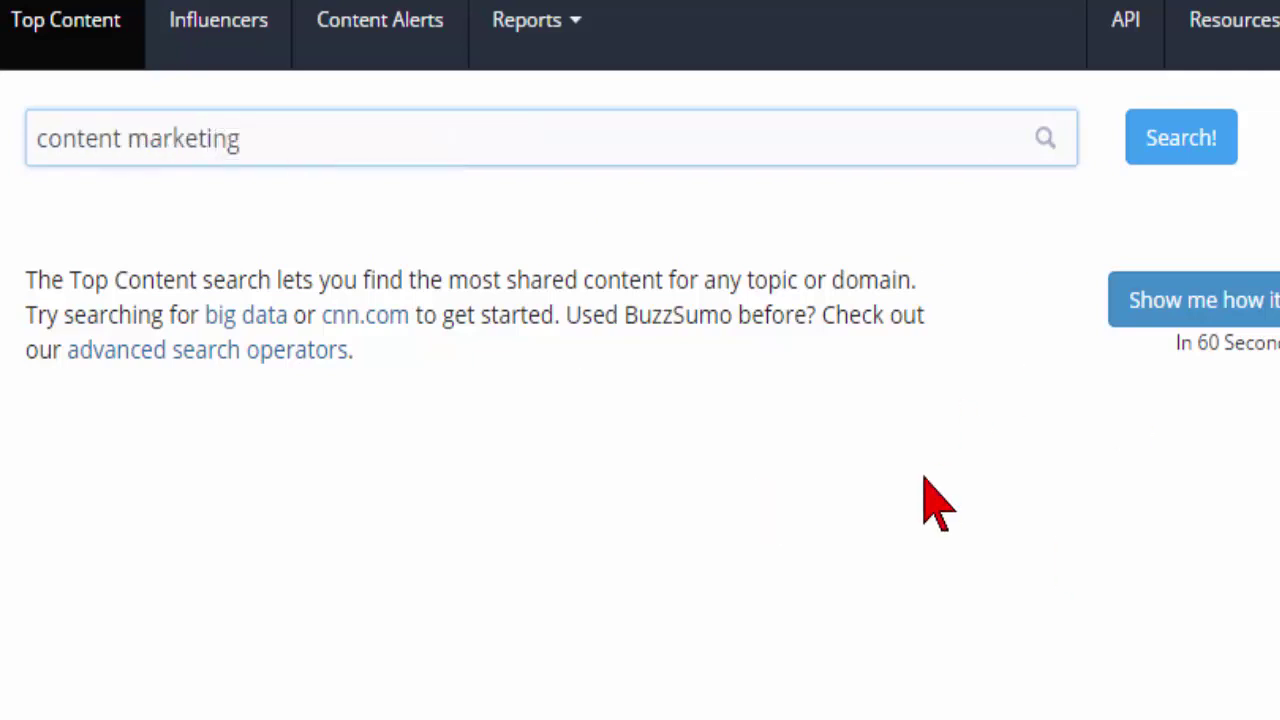
# Run the 'content marketing' search and filter the results to the past 24 hours.
pyautogui.click(1169, 152)
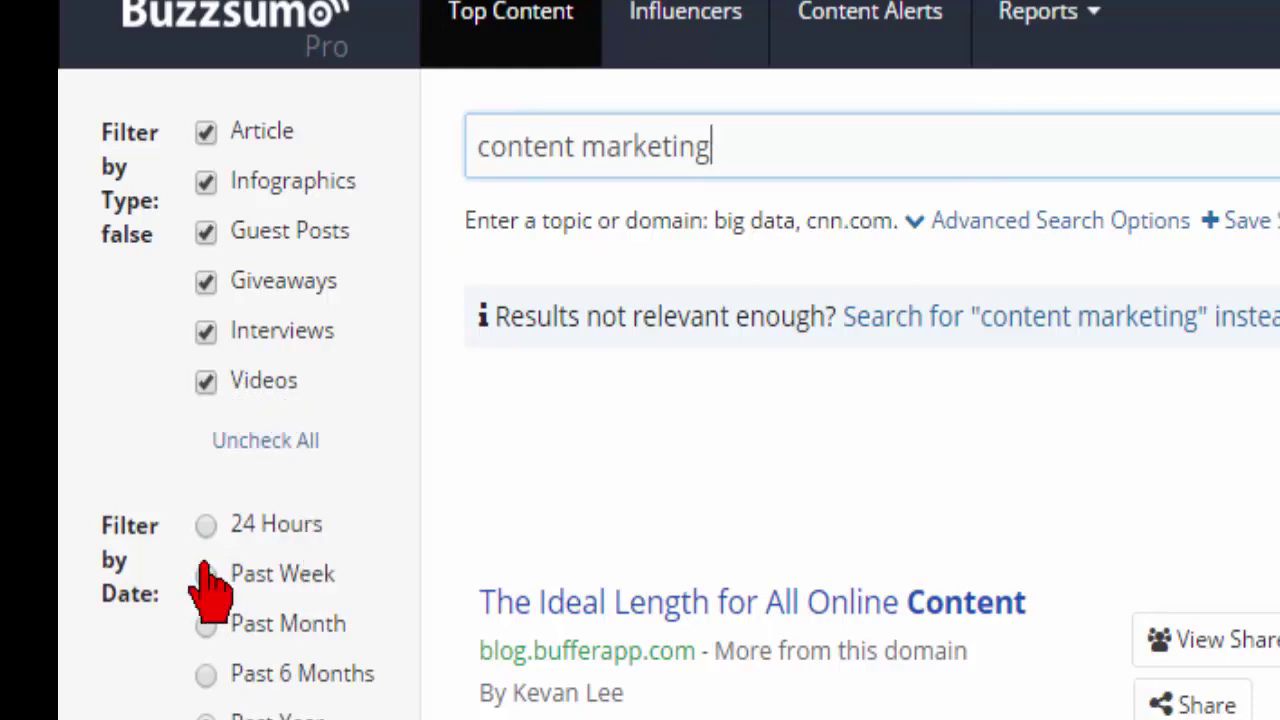
pyautogui.click(207, 507)
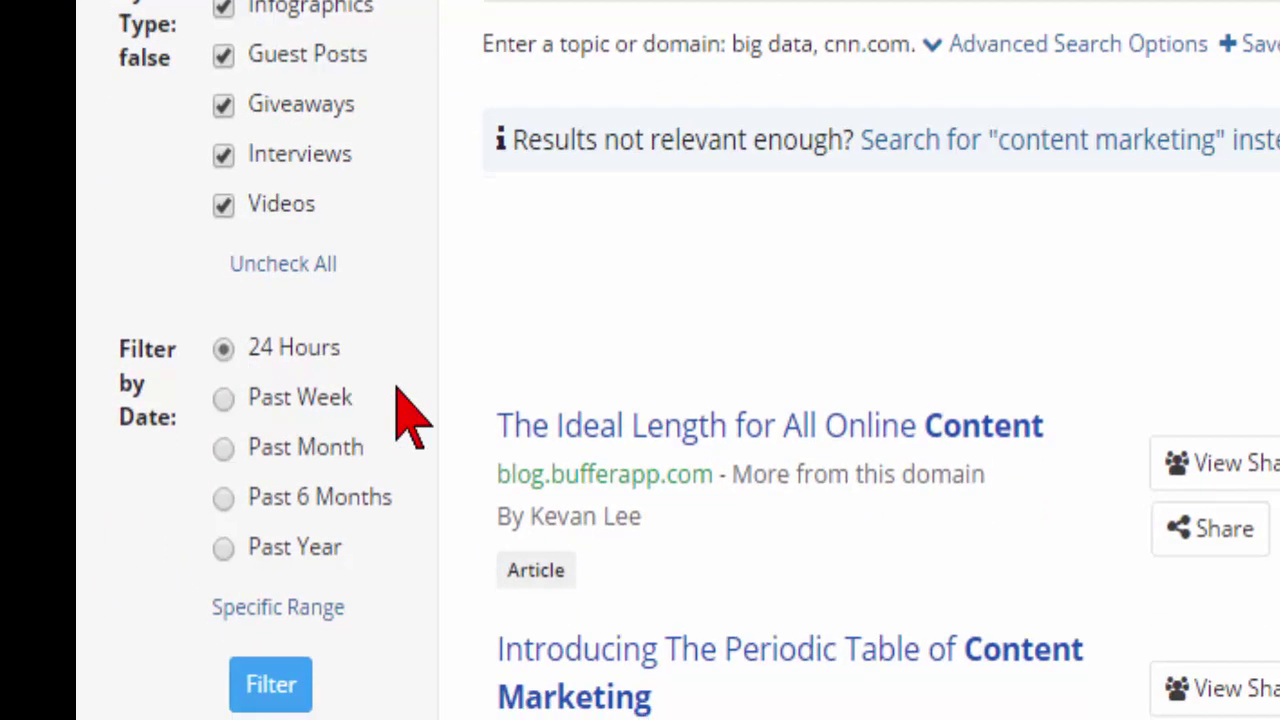
pyautogui.click(285, 684)
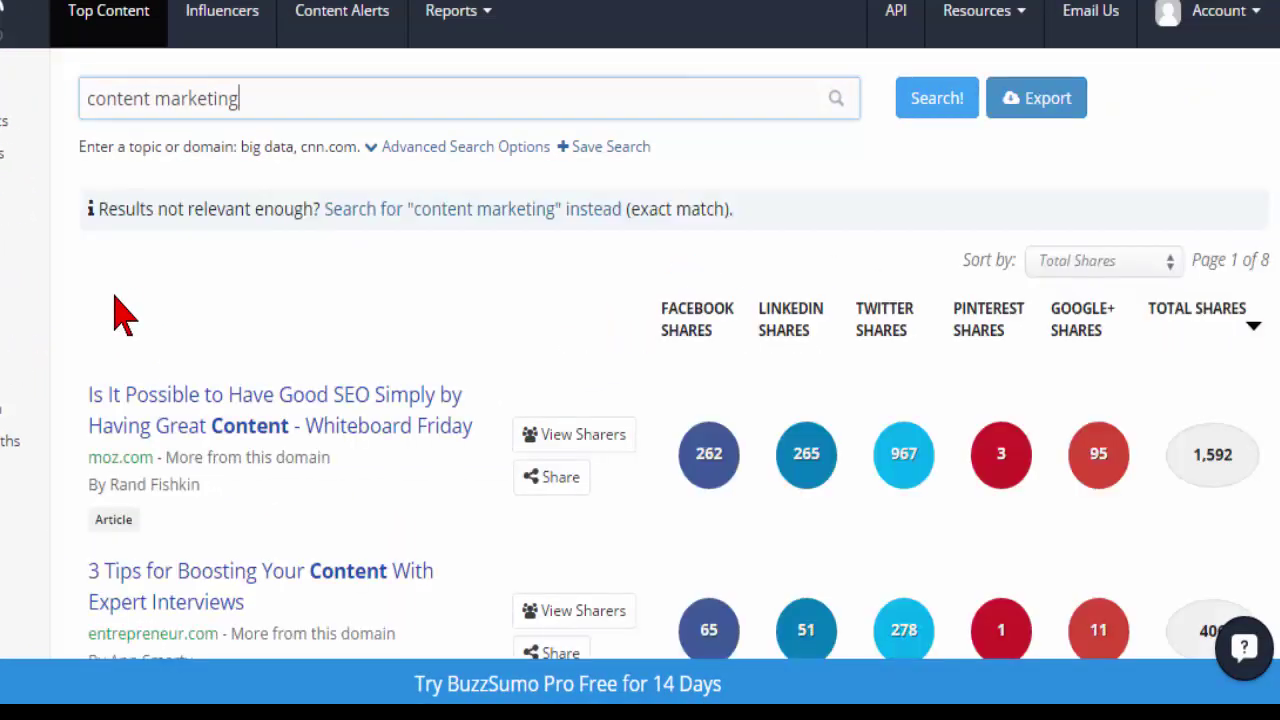
pyautogui.scroll(-1, 186, 294)
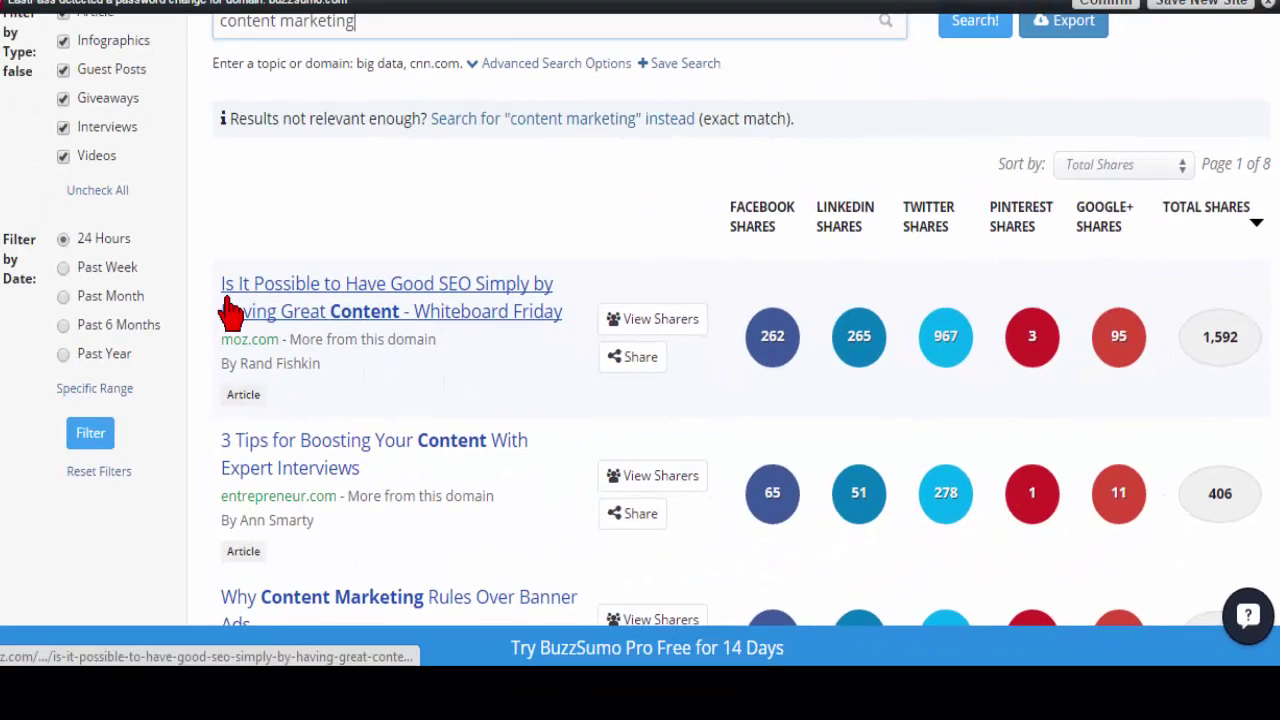
# Open the most-shared Moz article and scroll past the whiteboard image.
pyautogui.click(385, 305)
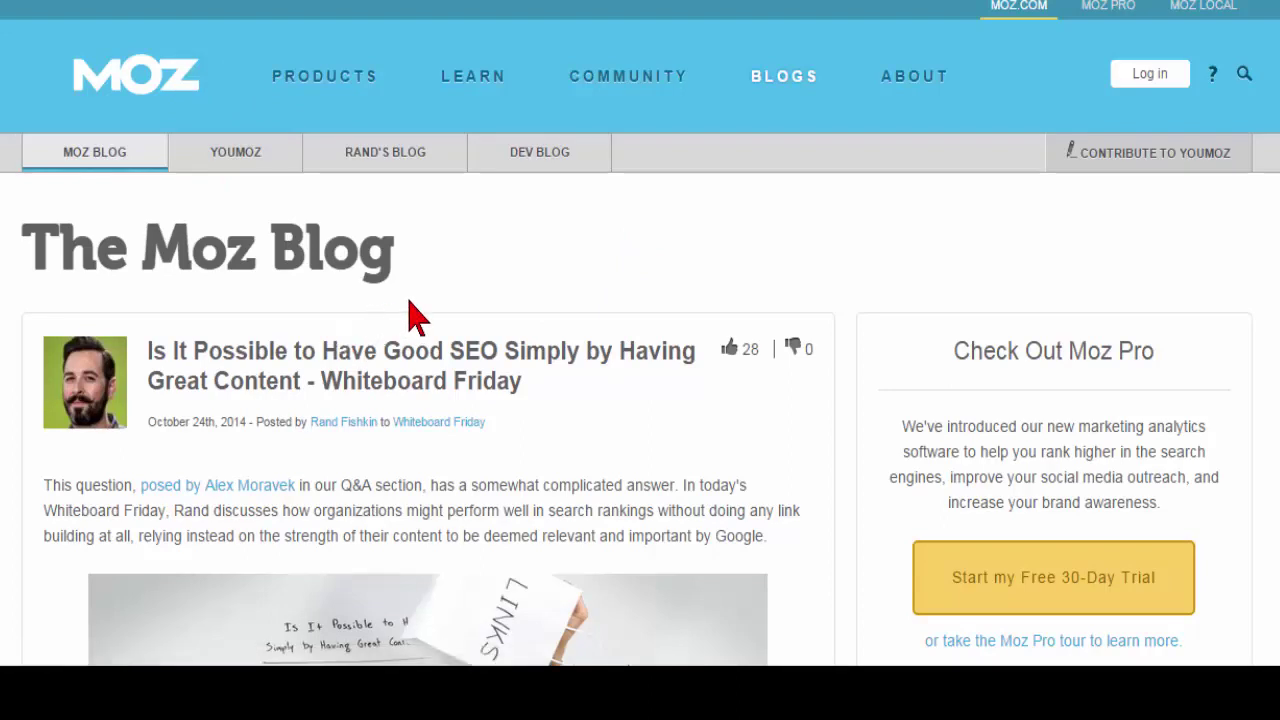
pyautogui.scroll(-3, 412, 305)
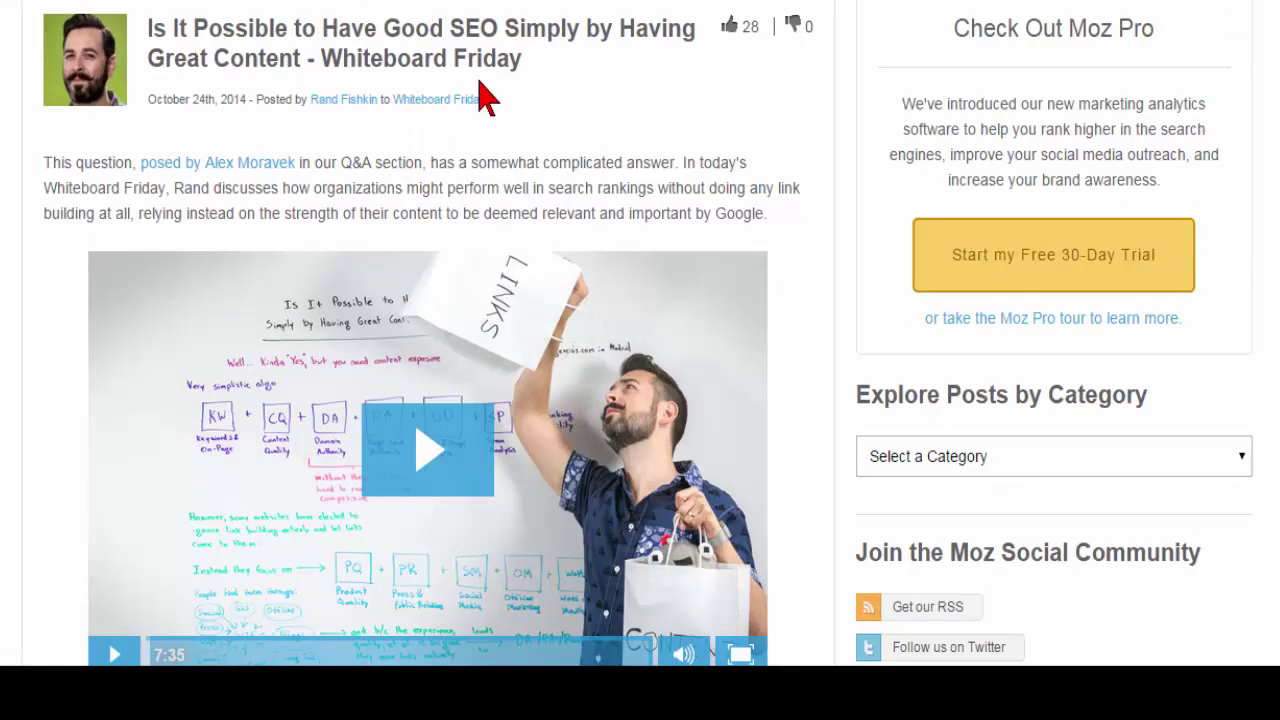
pyautogui.scroll(-1, 443, 251)
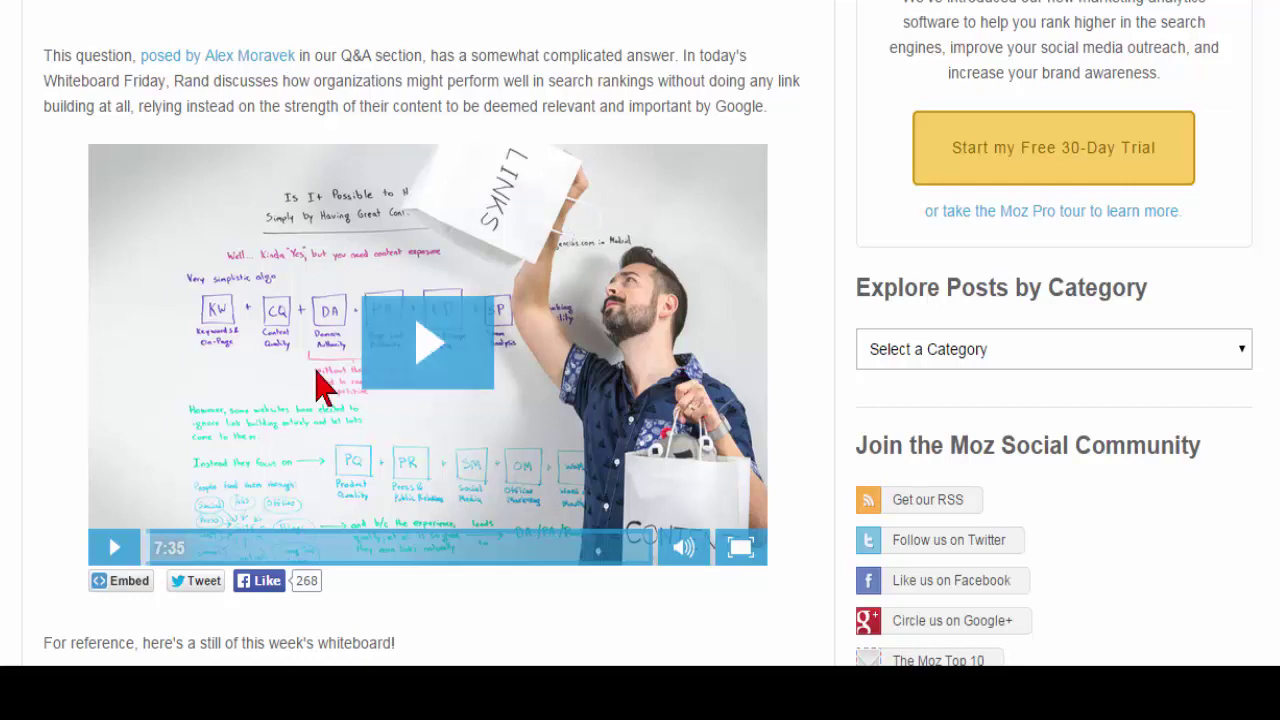
pyautogui.scroll(-1, 429, 374)
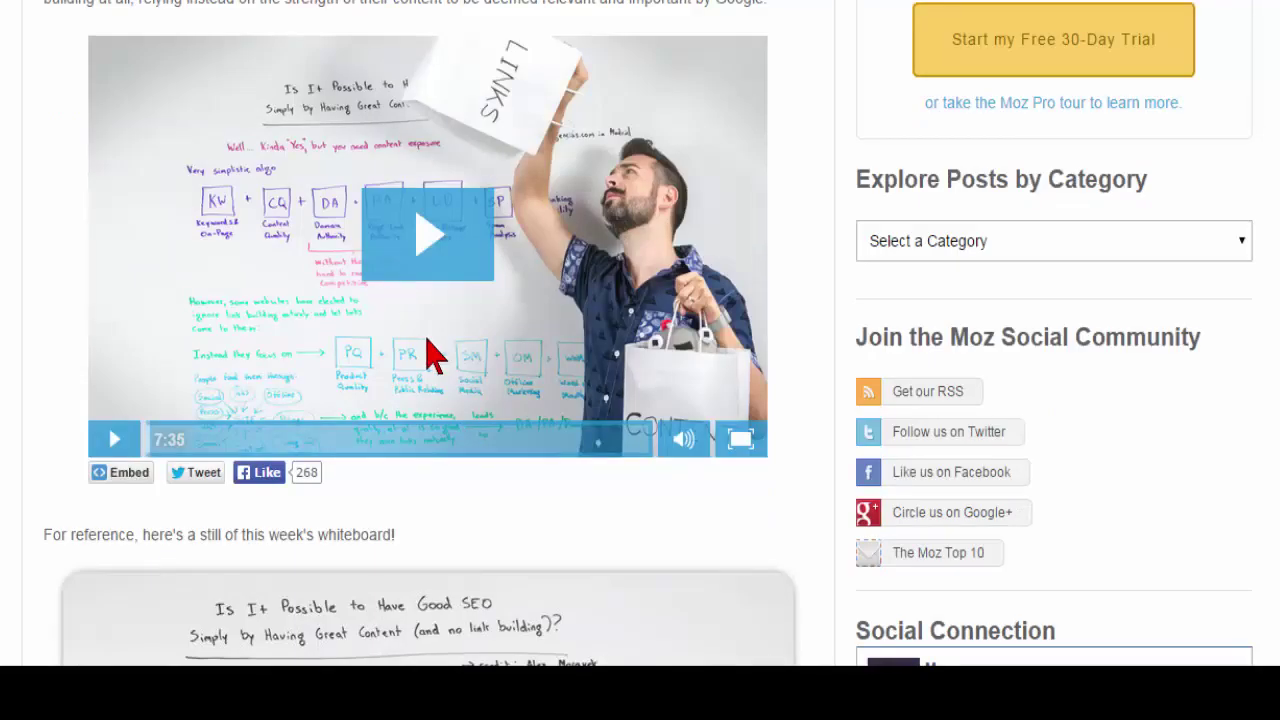
pyautogui.scroll(-1, 505, 375)
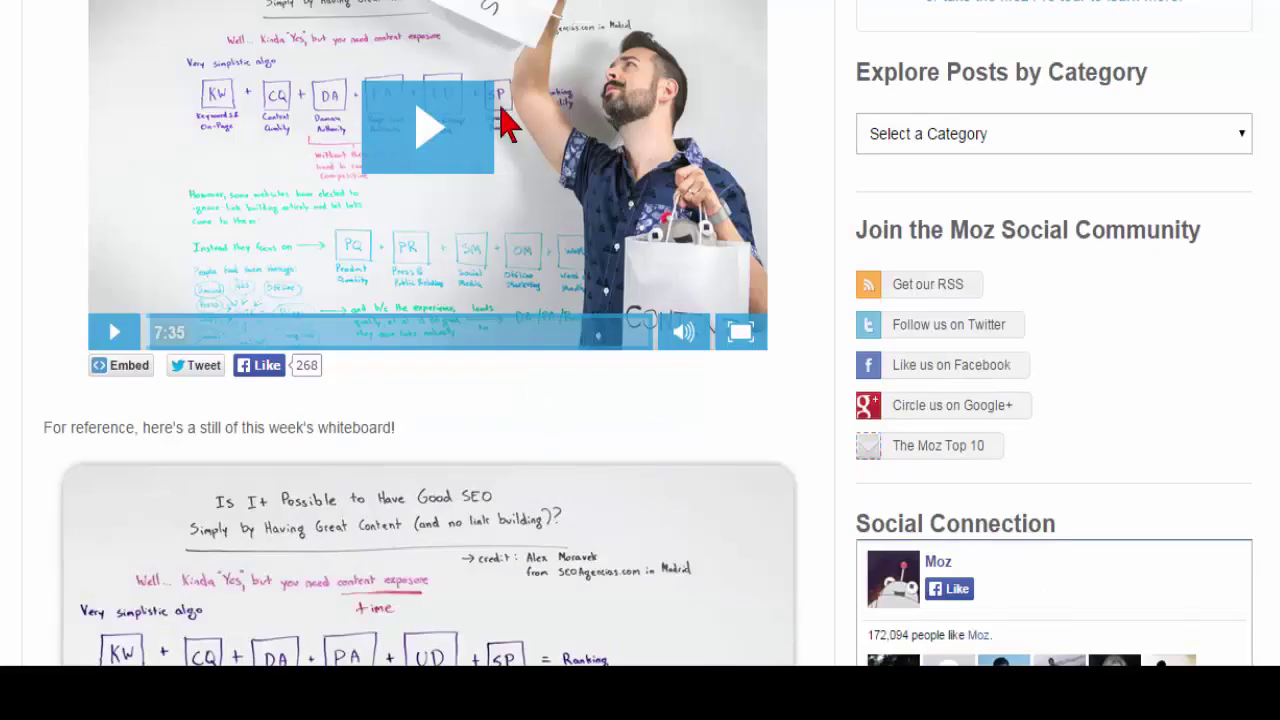
pyautogui.scroll(-2, 520, 290)
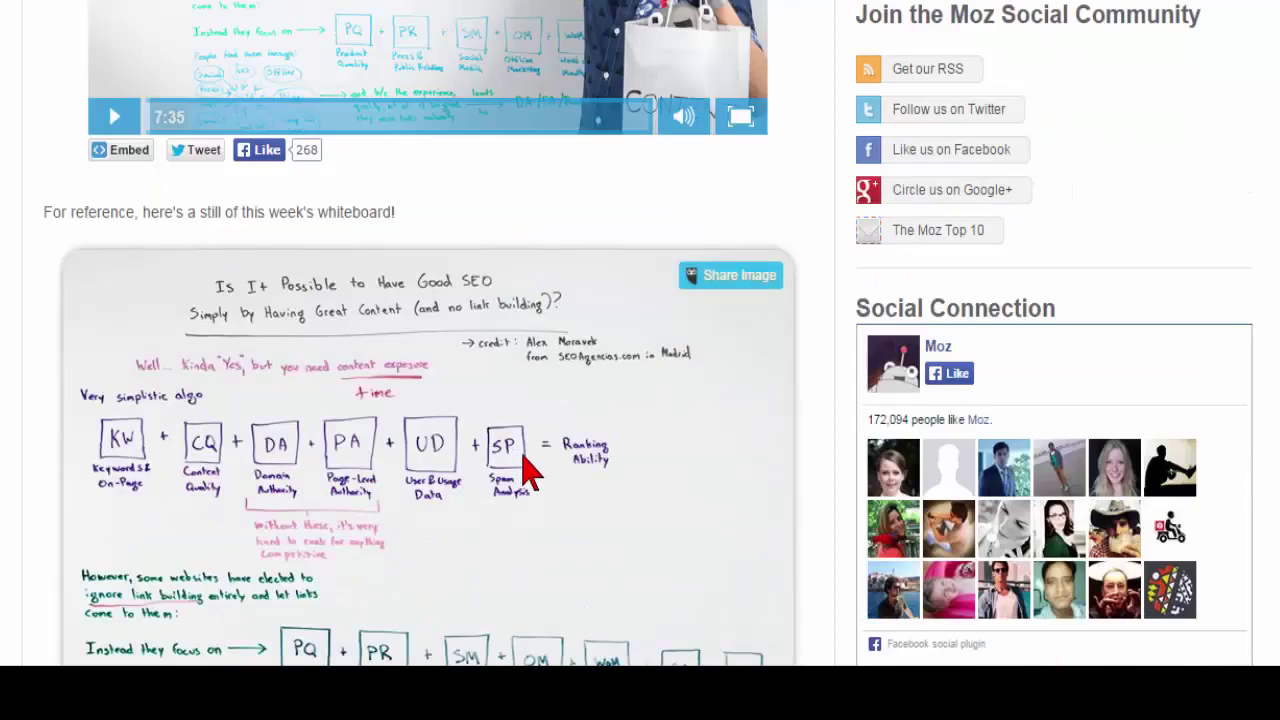
pyautogui.scroll(-1, 525, 470)
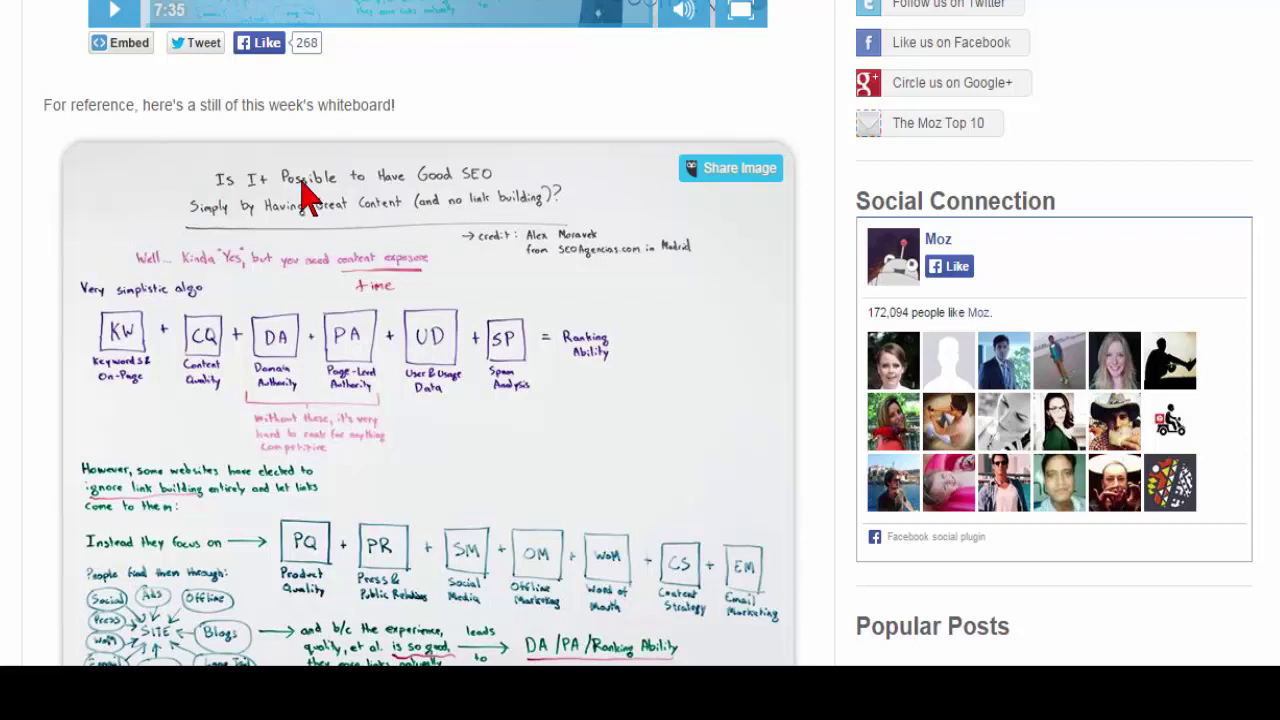
pyautogui.scroll(-1, 520, 430)
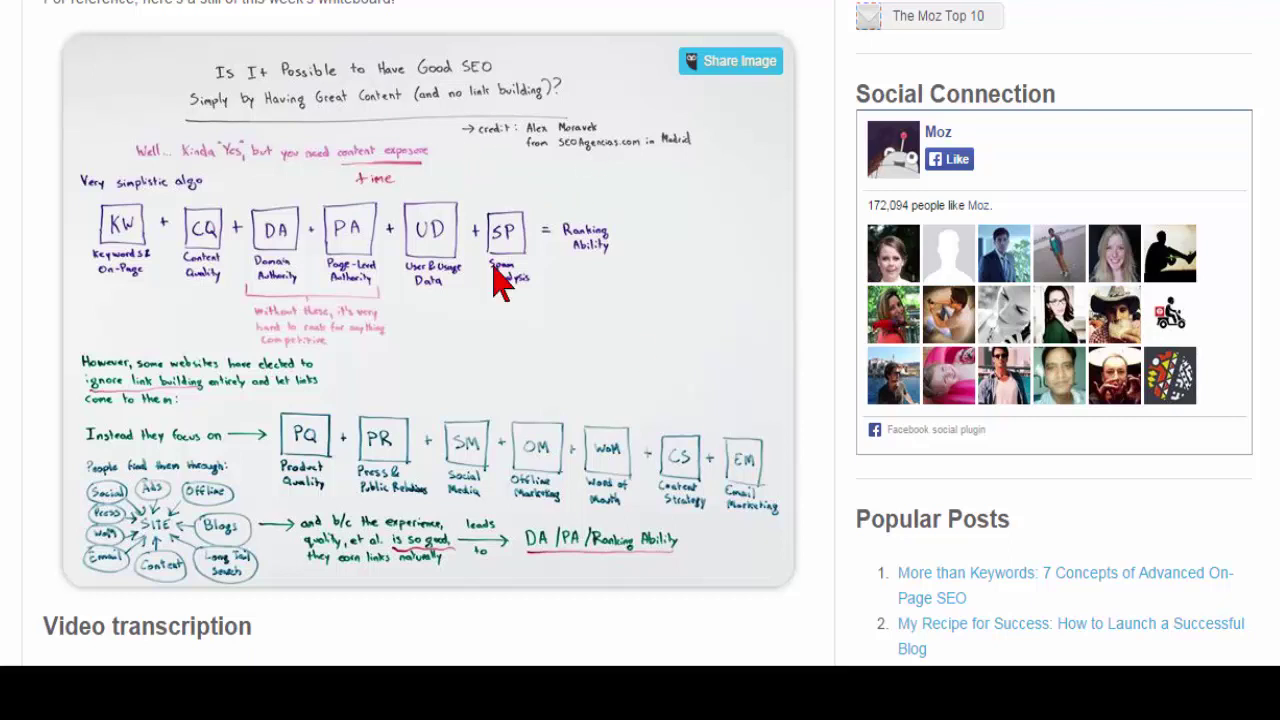
# Read through the Whiteboard Friday video transcription on earning links naturally.
pyautogui.scroll(-3, 503, 420)
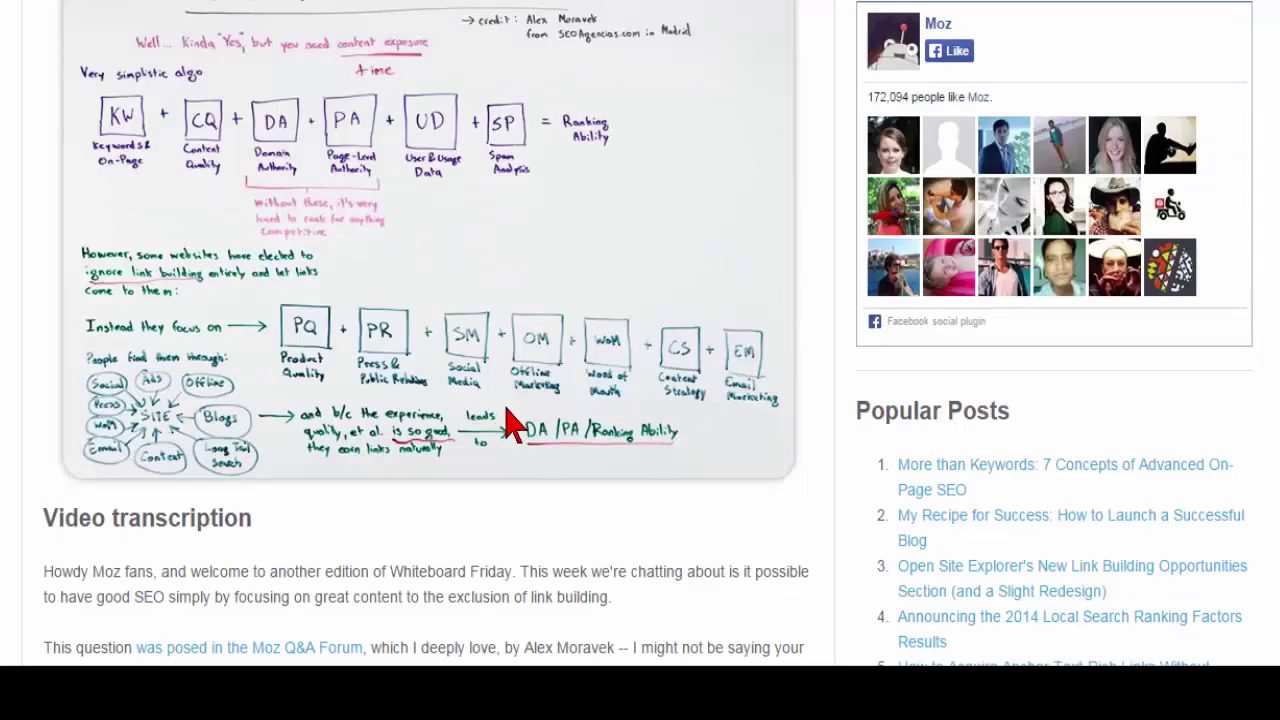
pyautogui.scroll(-1, 506, 420)
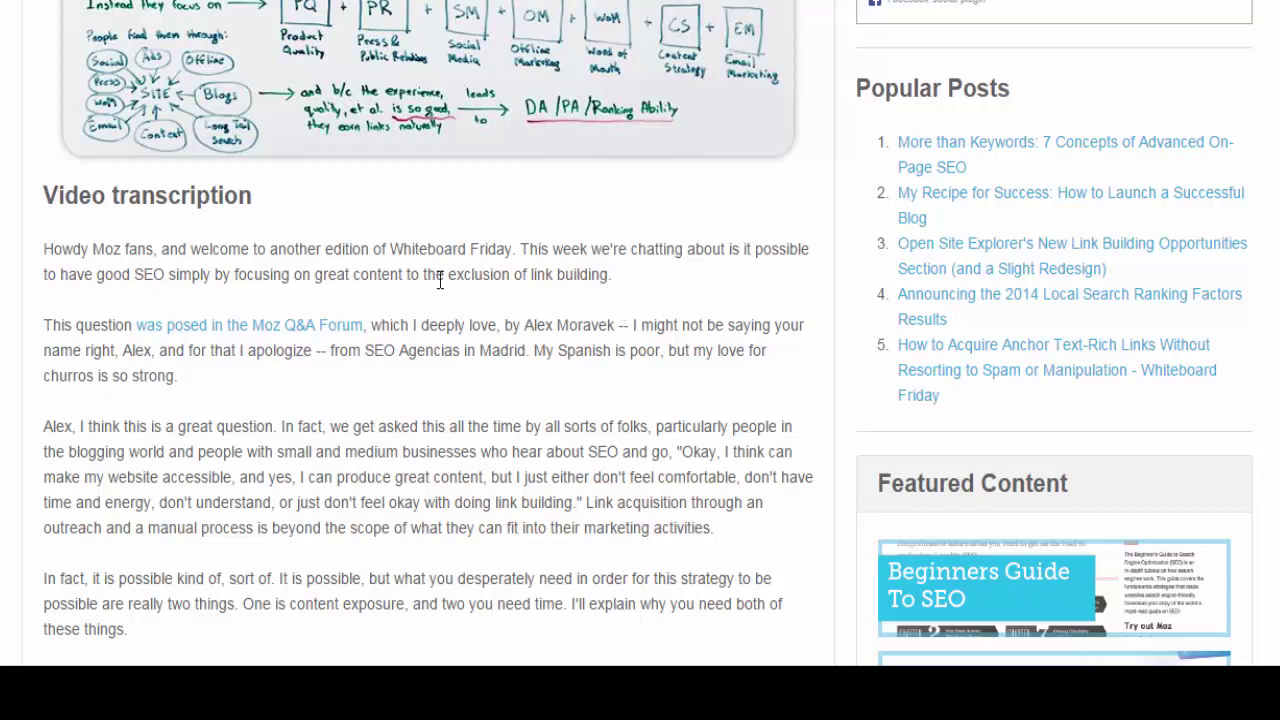
pyautogui.scroll(-2, 486, 400)
pyautogui.scroll(-1, 488, 381)
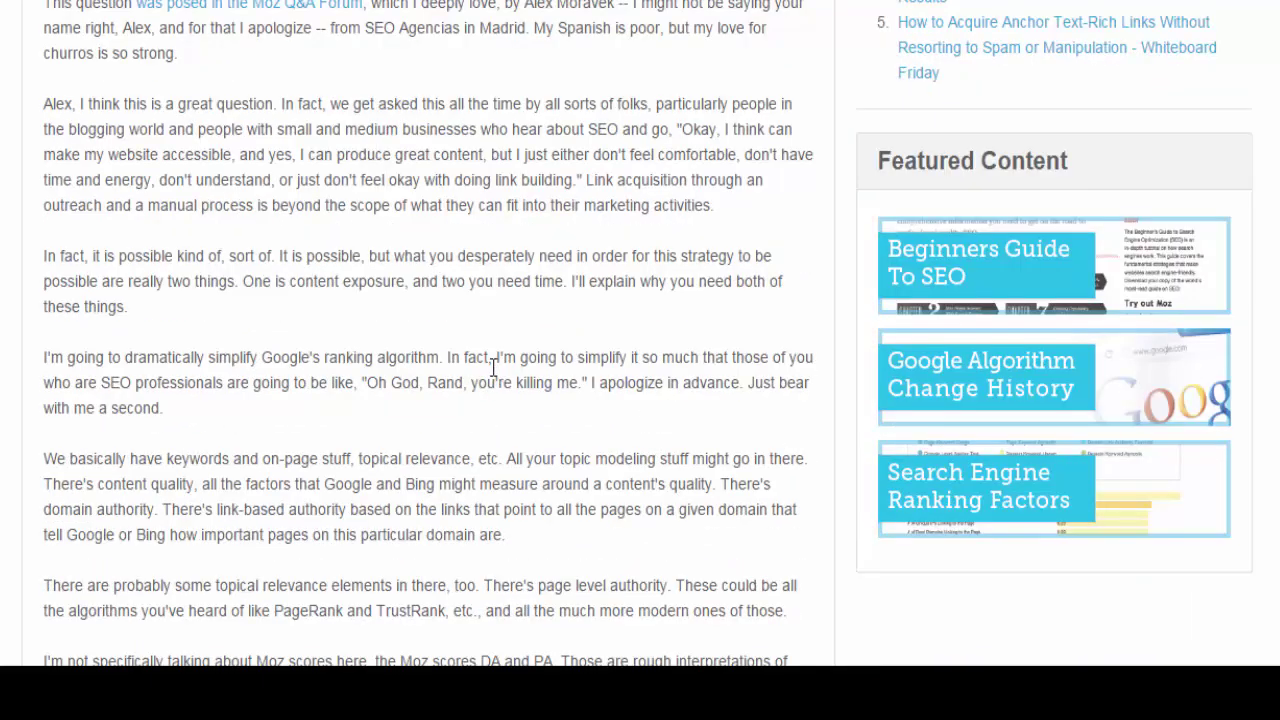
pyautogui.scroll(2, 629, 357)
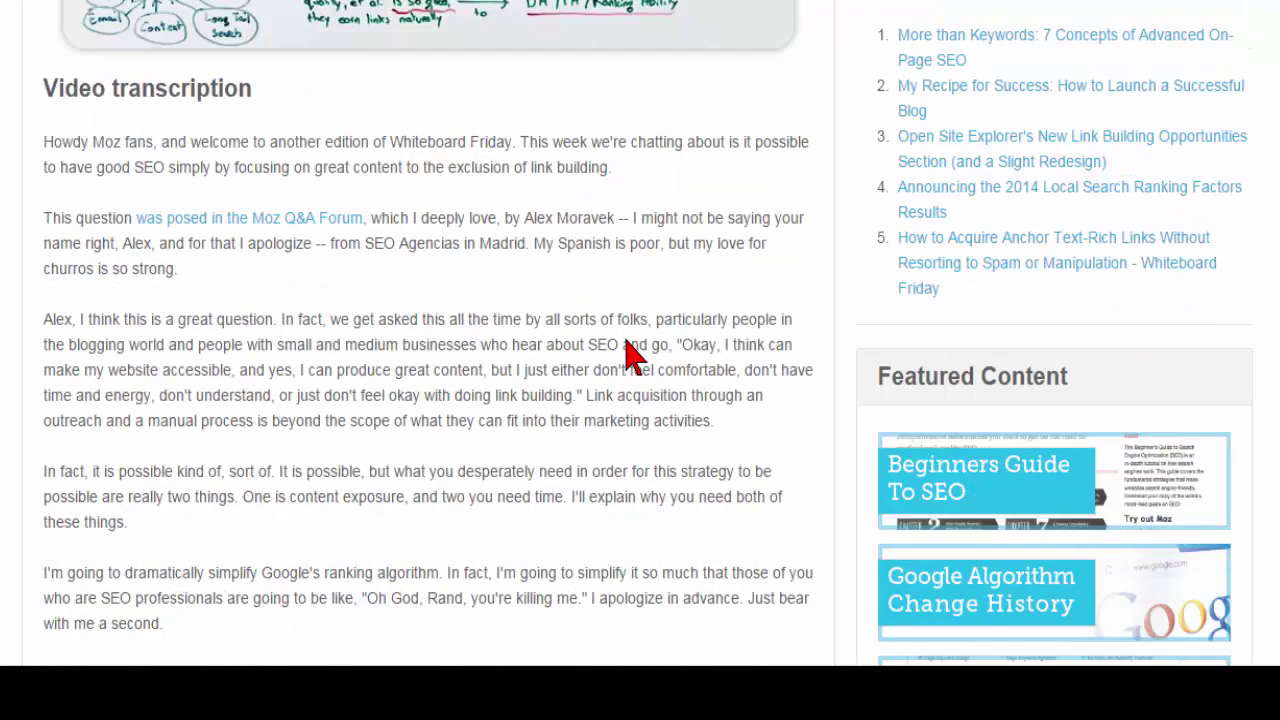
pyautogui.scroll(-3, 624, 352)
pyautogui.scroll(-4, 624, 345)
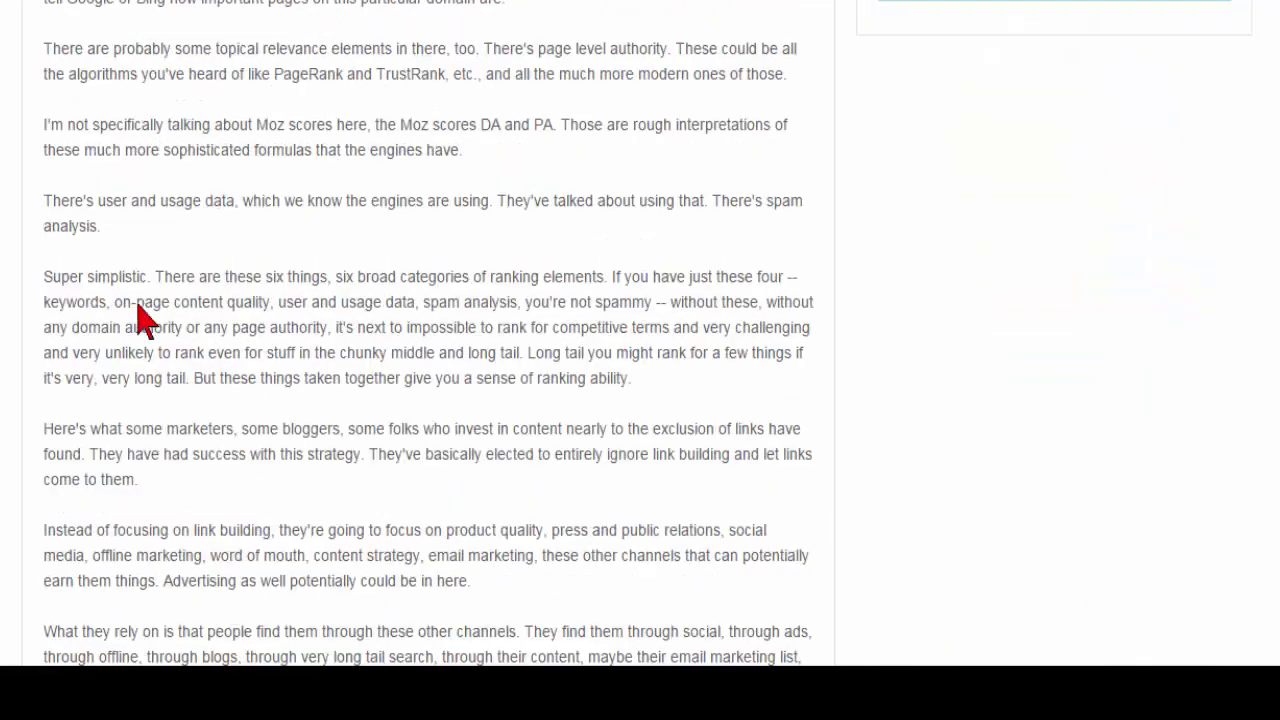
pyautogui.scroll(-3, 413, 497)
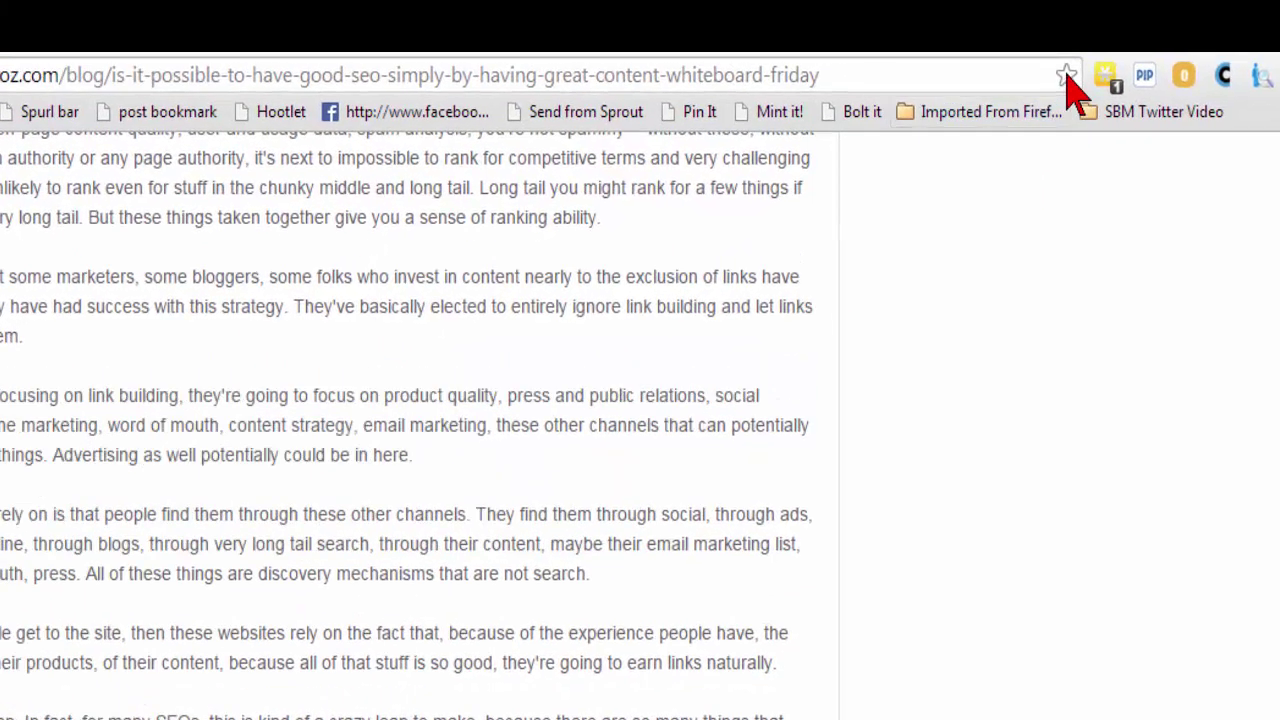
# Bookmark the Moz article into the Content Idea Swipe folder.
pyautogui.click(1078, 88)
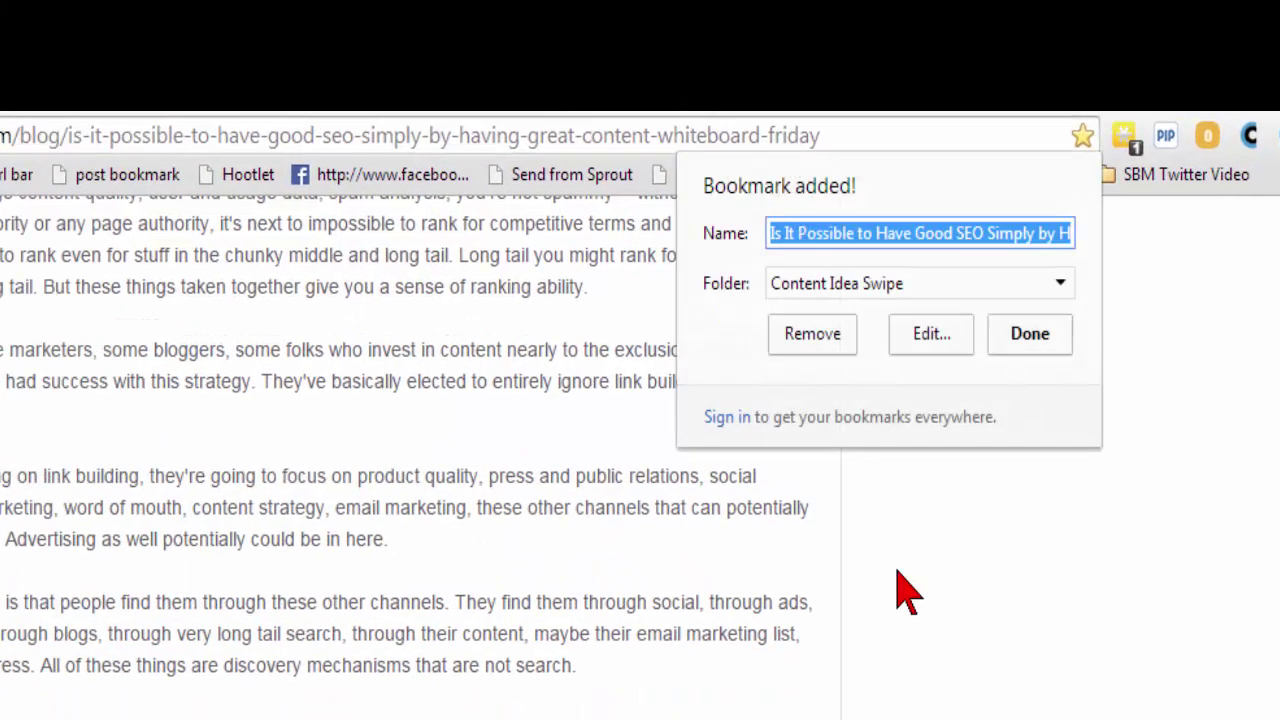
pyautogui.click(897, 283)
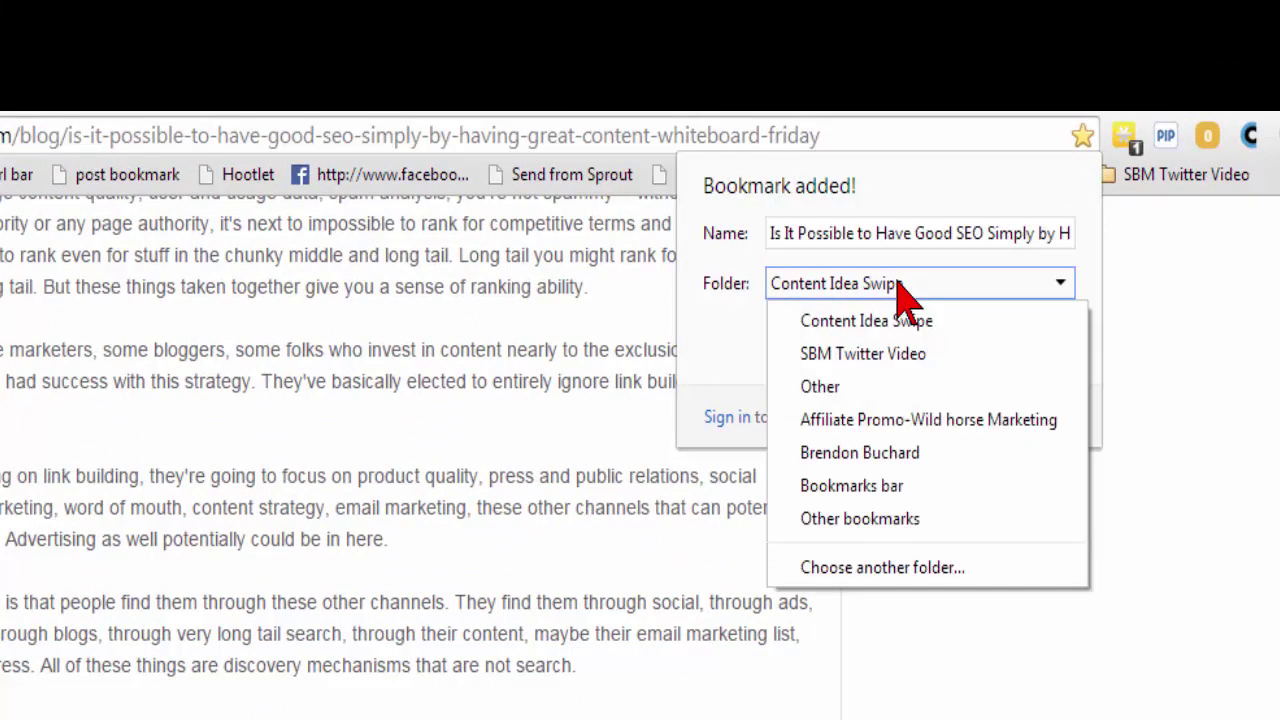
pyautogui.click(850, 287)
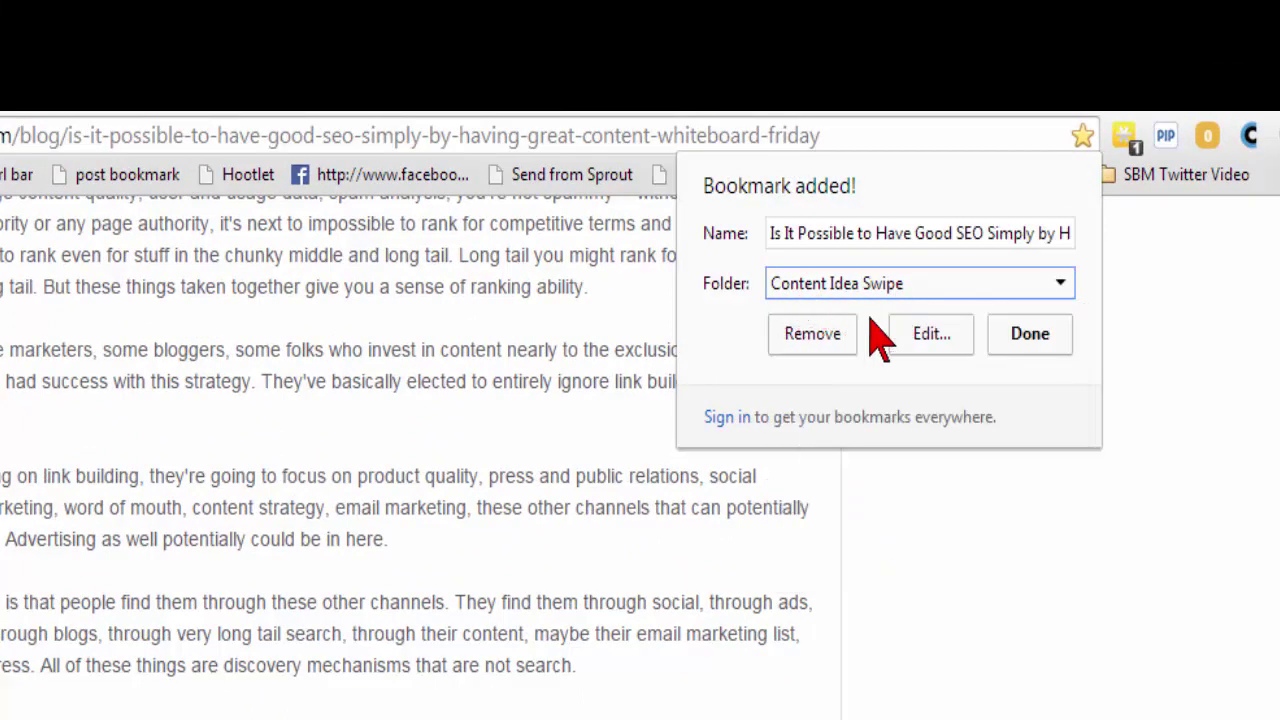
pyautogui.click(1022, 338)
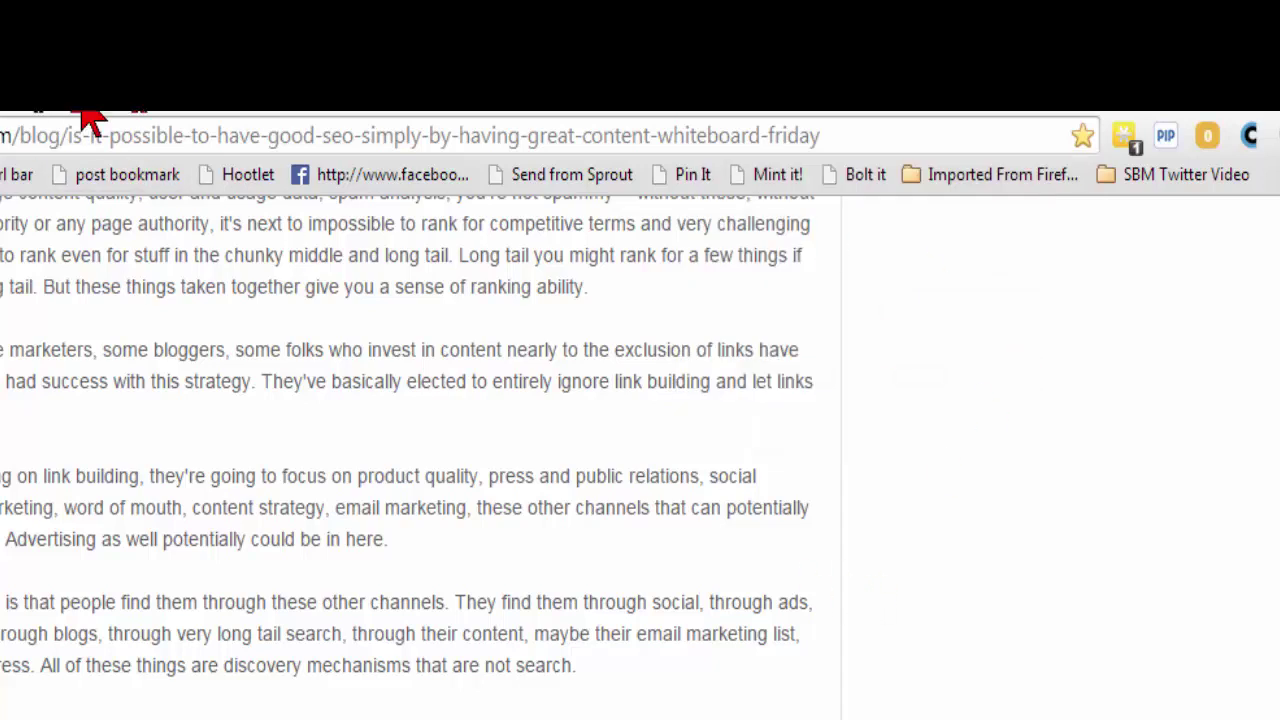
# Switch back to the BuzzSumo 'content marketing' results and scroll through them.
pyautogui.hotkey('ctrl', 'Tab')
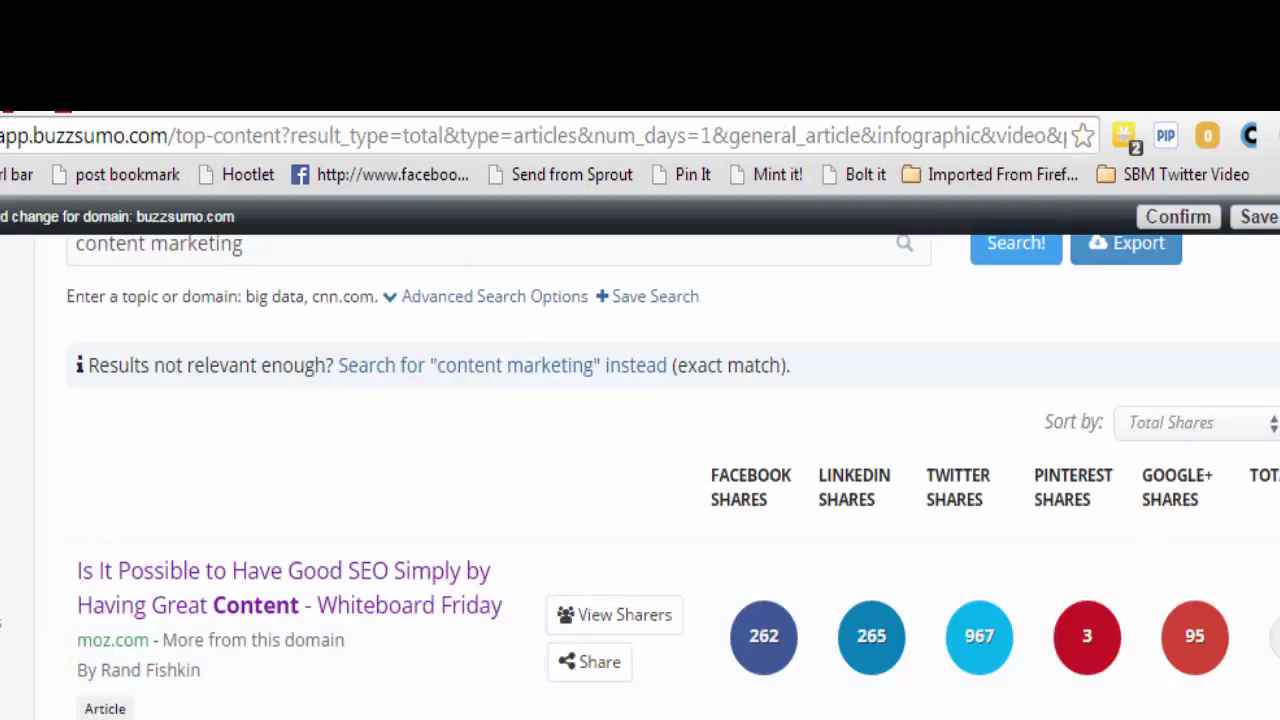
pyautogui.scroll(-3, 345, 695)
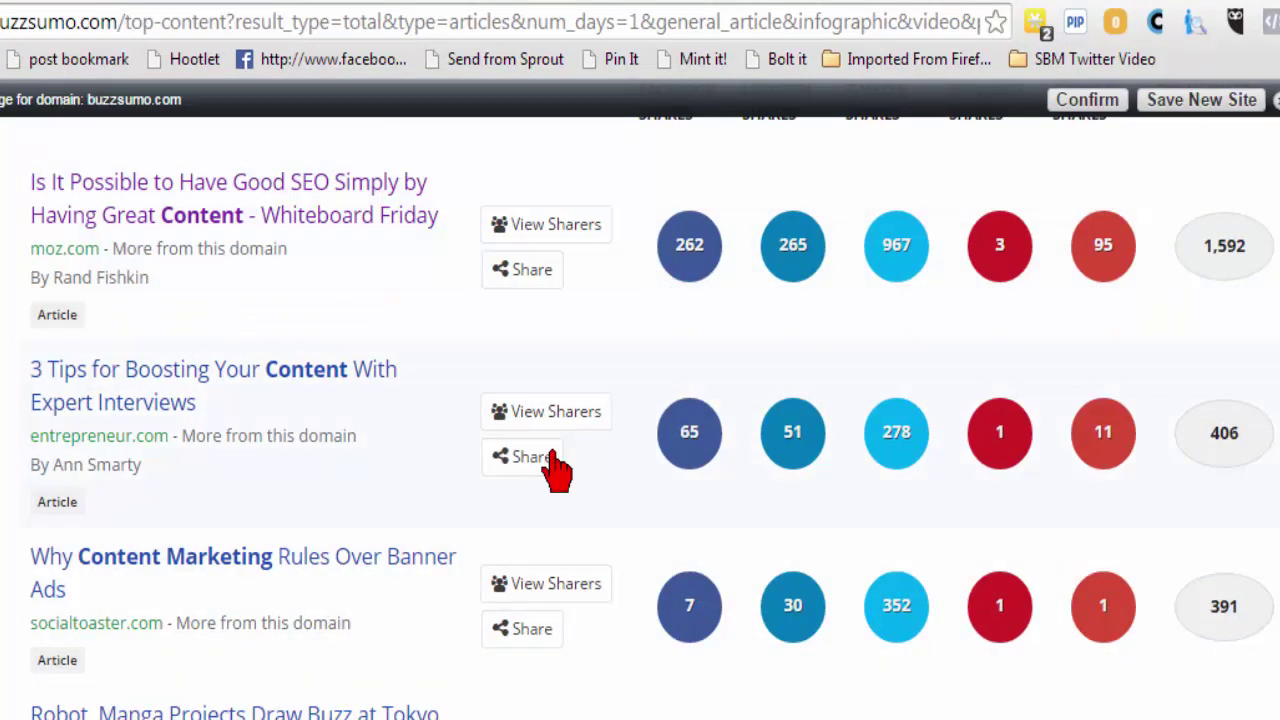
pyautogui.scroll(1, 318, 548)
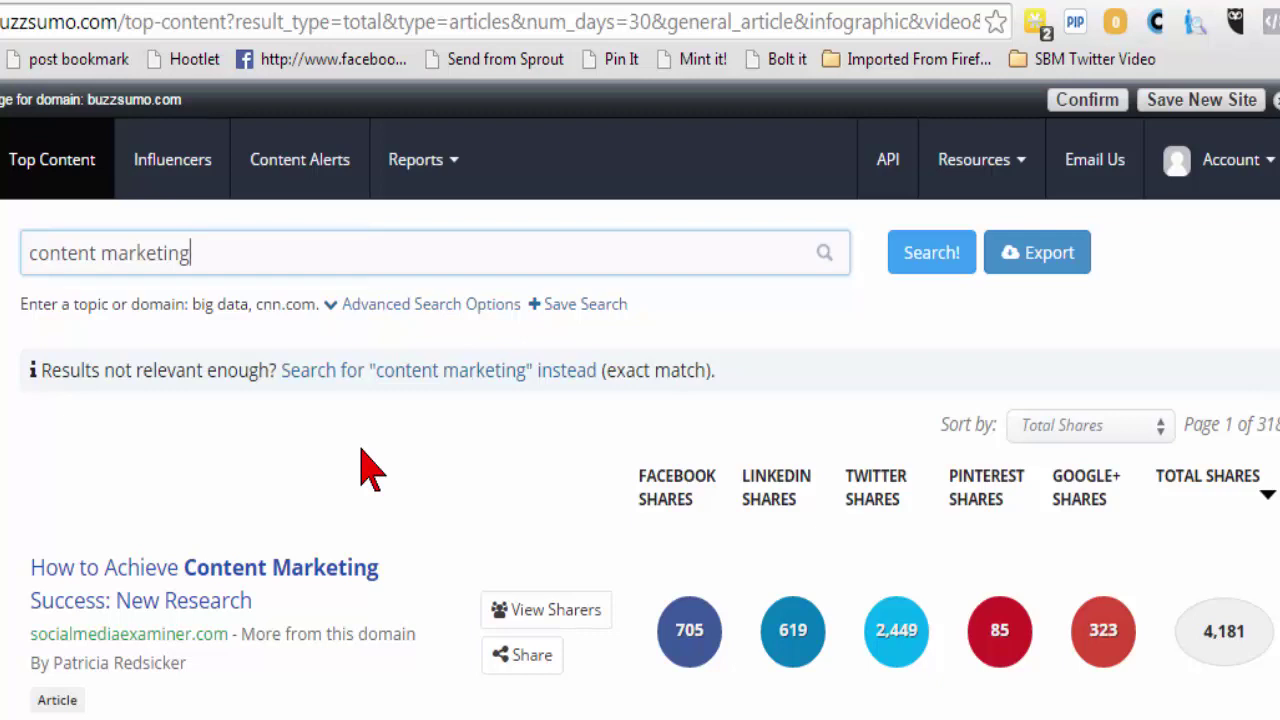
# Open the top result, 'How to Achieve Content Marketing Success: New Research' on Social Media Examiner.
pyautogui.click(228, 264)
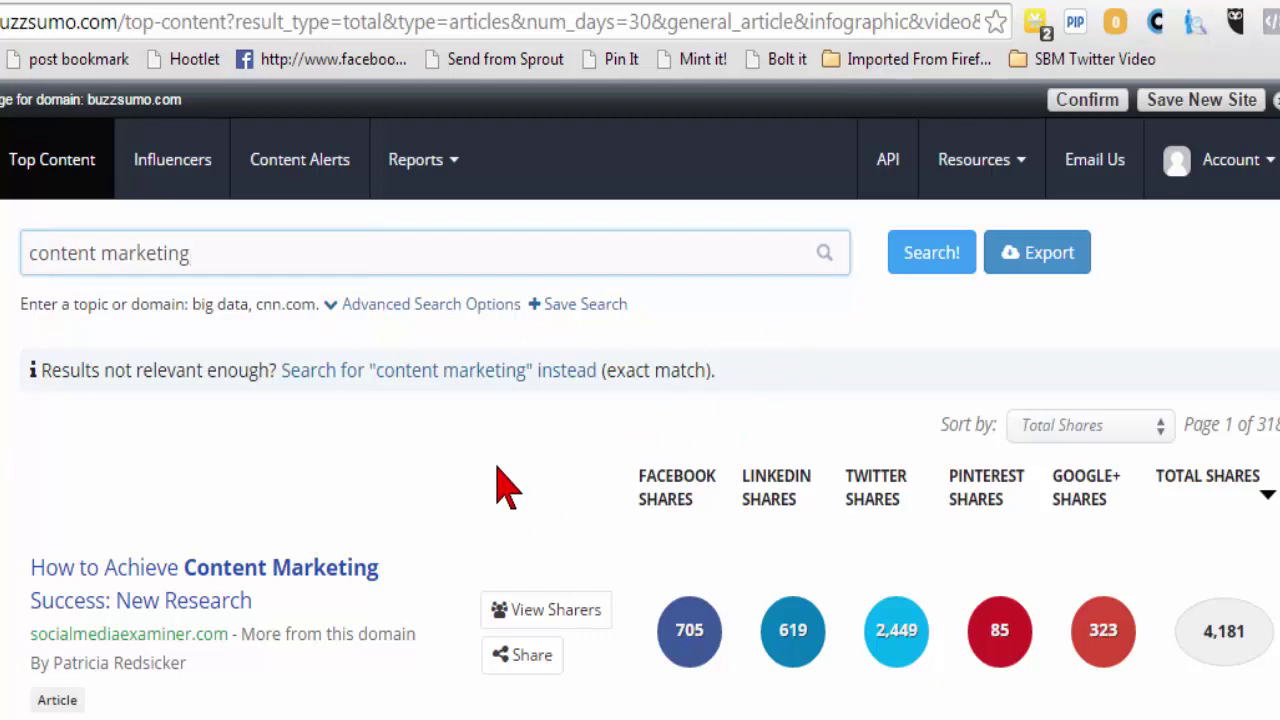
pyautogui.scroll(-1, 500, 480)
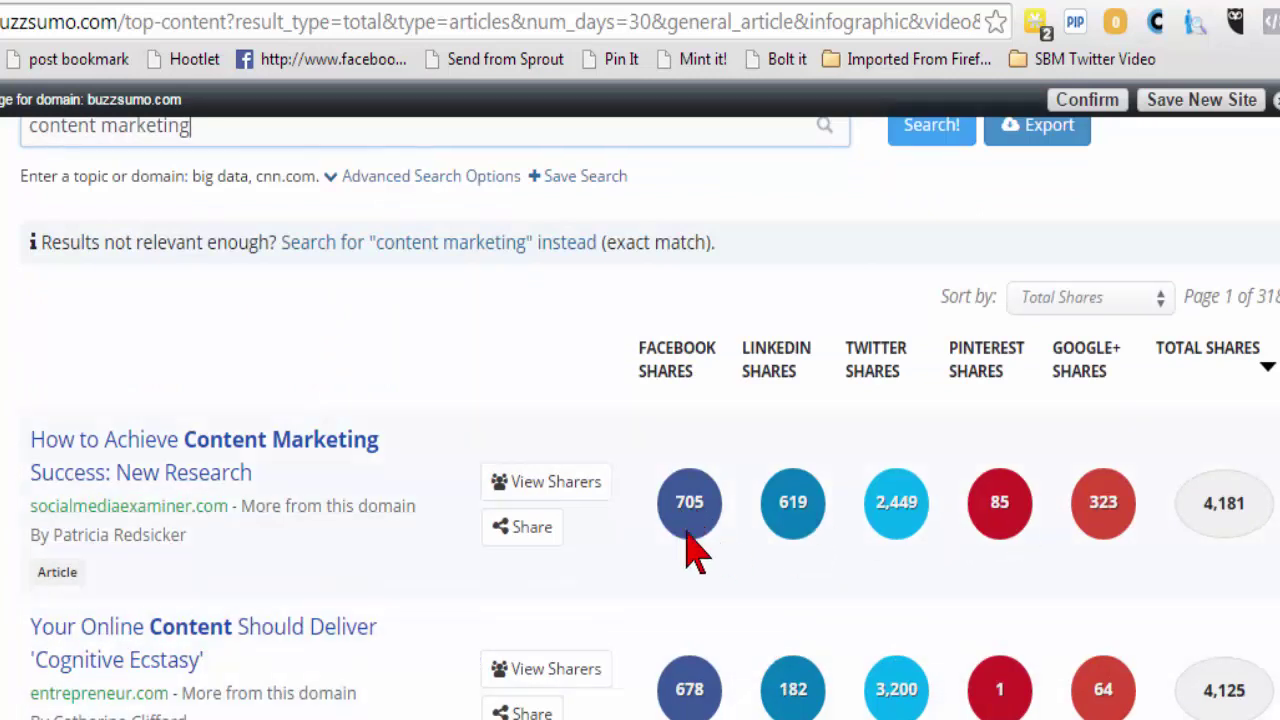
pyautogui.click(190, 445)
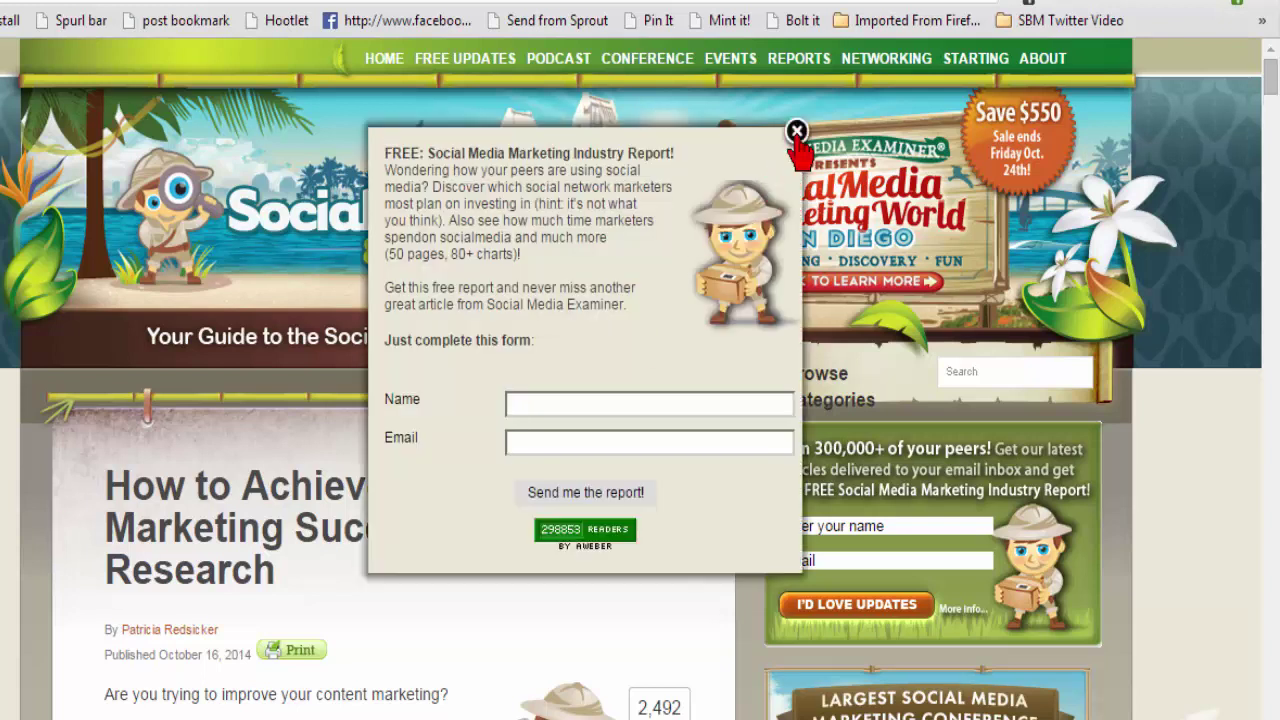
# Close the free report sign-up popup, skim the article, and scroll back to the top.
pyautogui.click(796, 131)
pyautogui.scroll(-3, 425, 585)
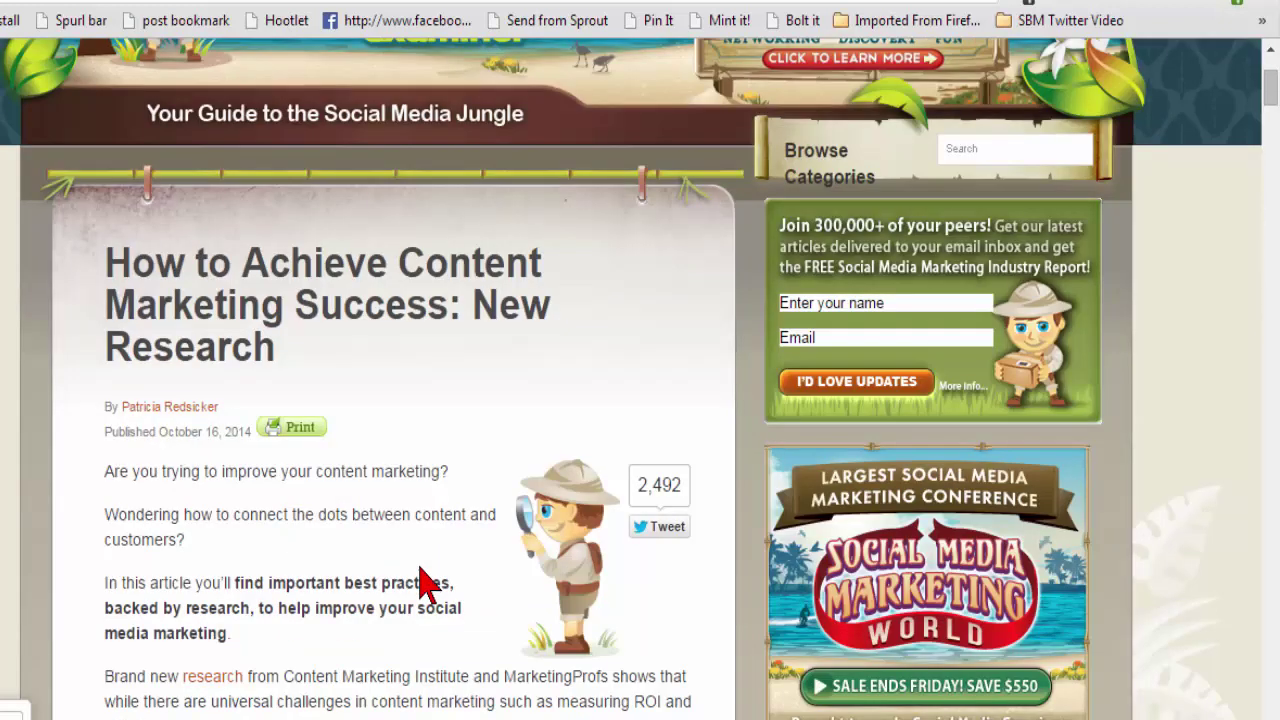
pyautogui.scroll(-2, 433, 570)
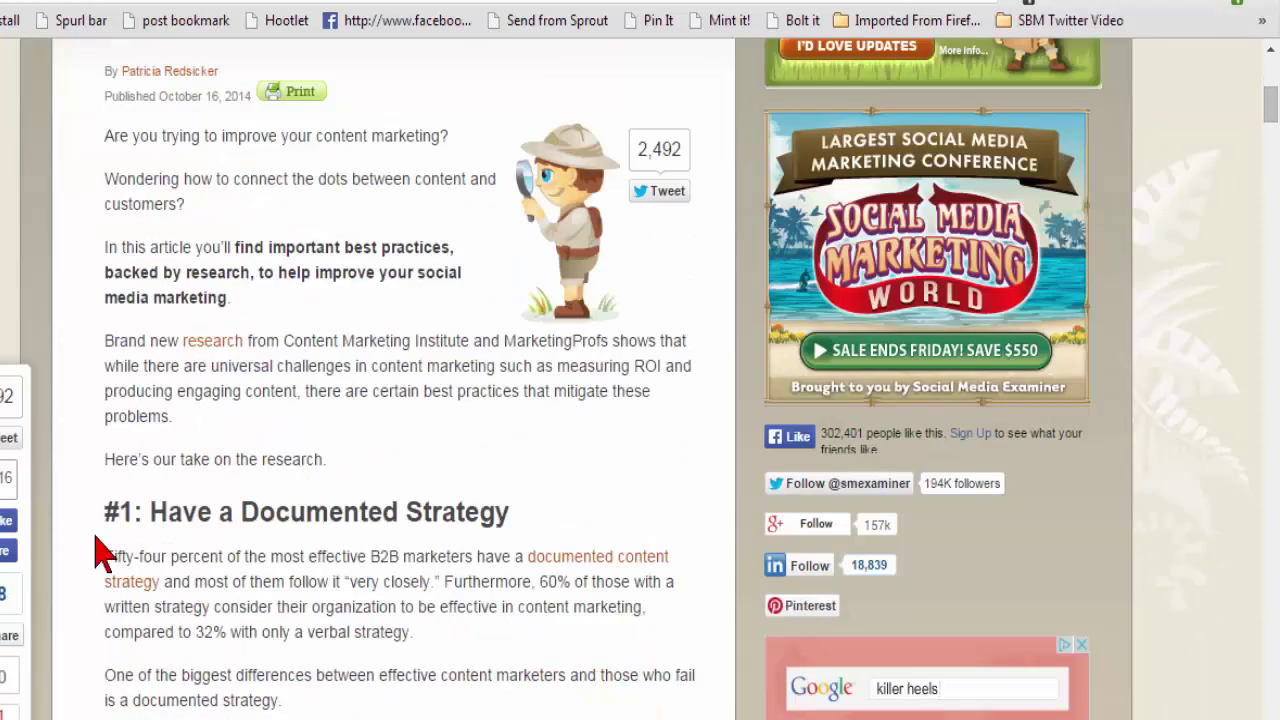
pyautogui.scroll(-1, 260, 570)
pyautogui.scroll(-1, 304, 595)
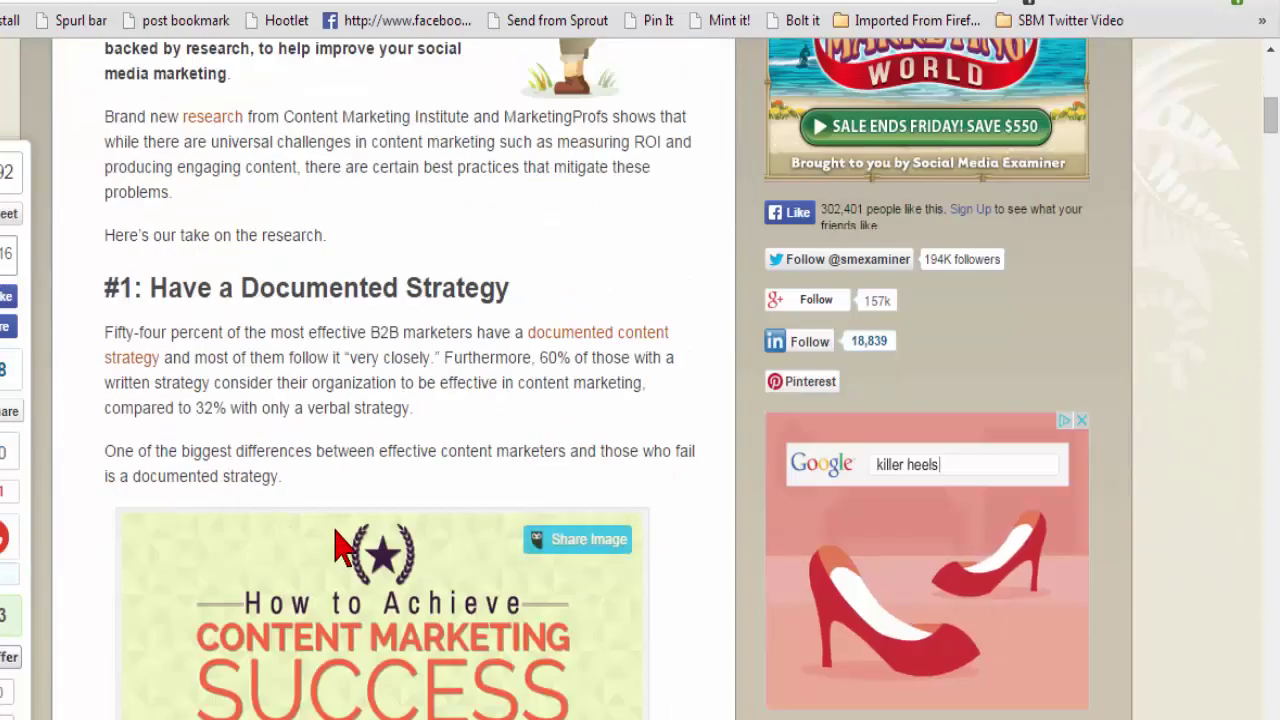
pyautogui.scroll(-2, 343, 540)
pyautogui.scroll(-5, 365, 450)
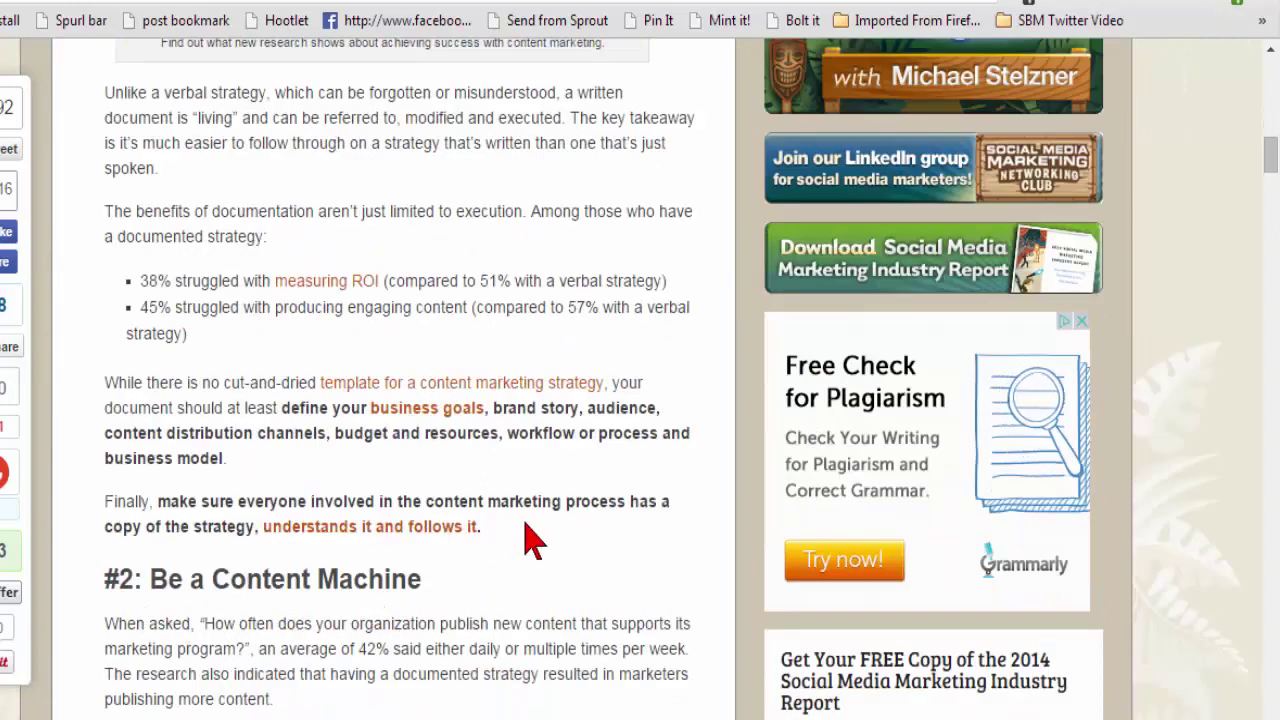
pyautogui.scroll(10, 582, 375)
pyautogui.scroll(4, 582, 375)
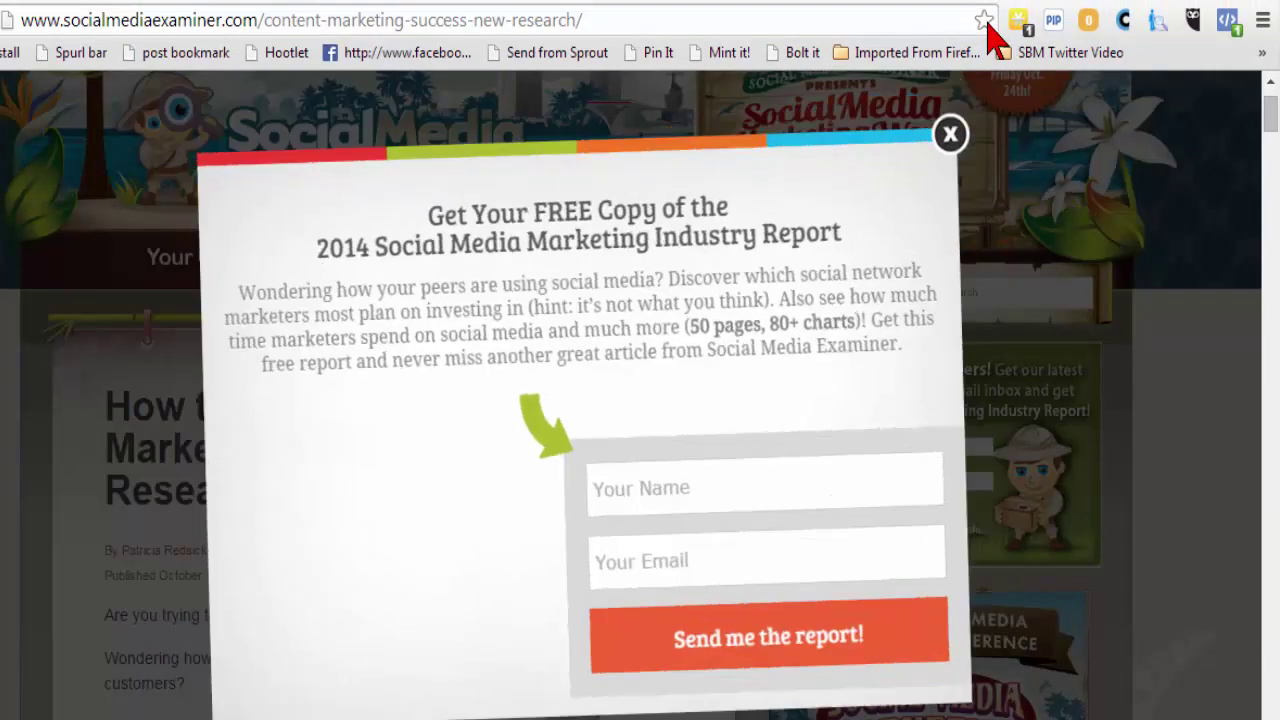
# Bookmark the Social Media Examiner article into Content Idea Swipe and return to the BuzzSumo results.
pyautogui.click(984, 20)
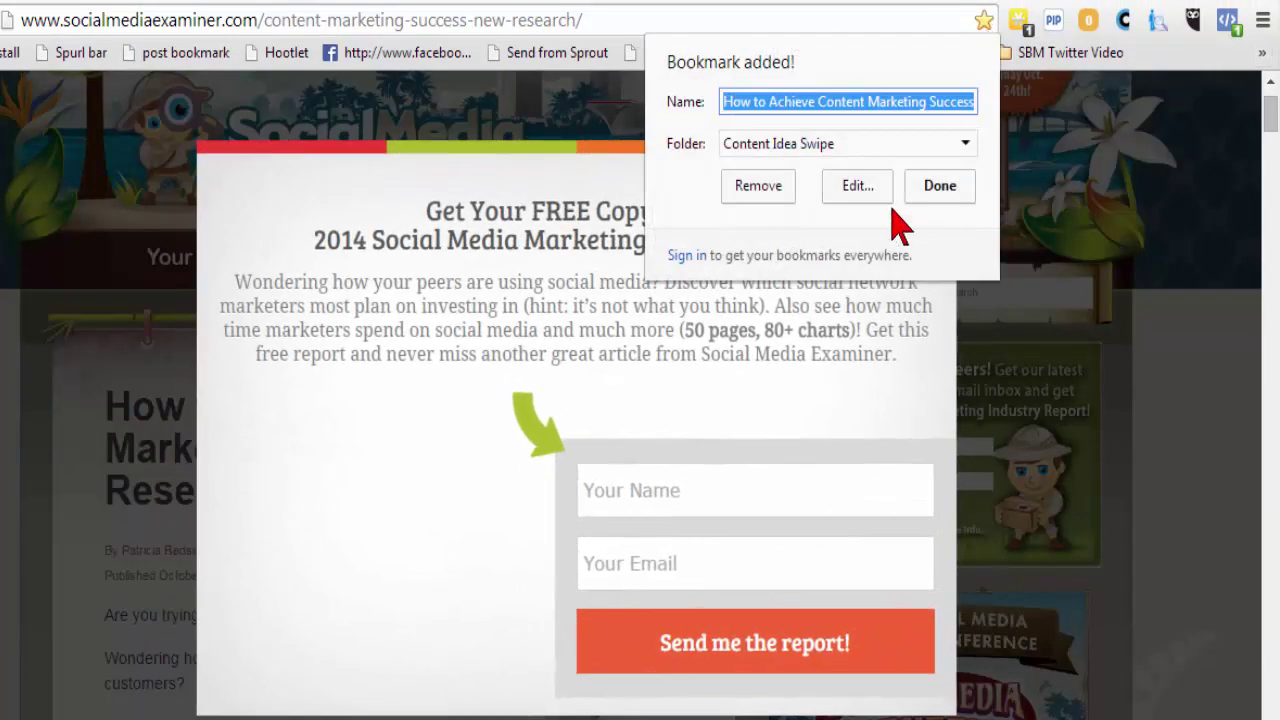
pyautogui.click(940, 188)
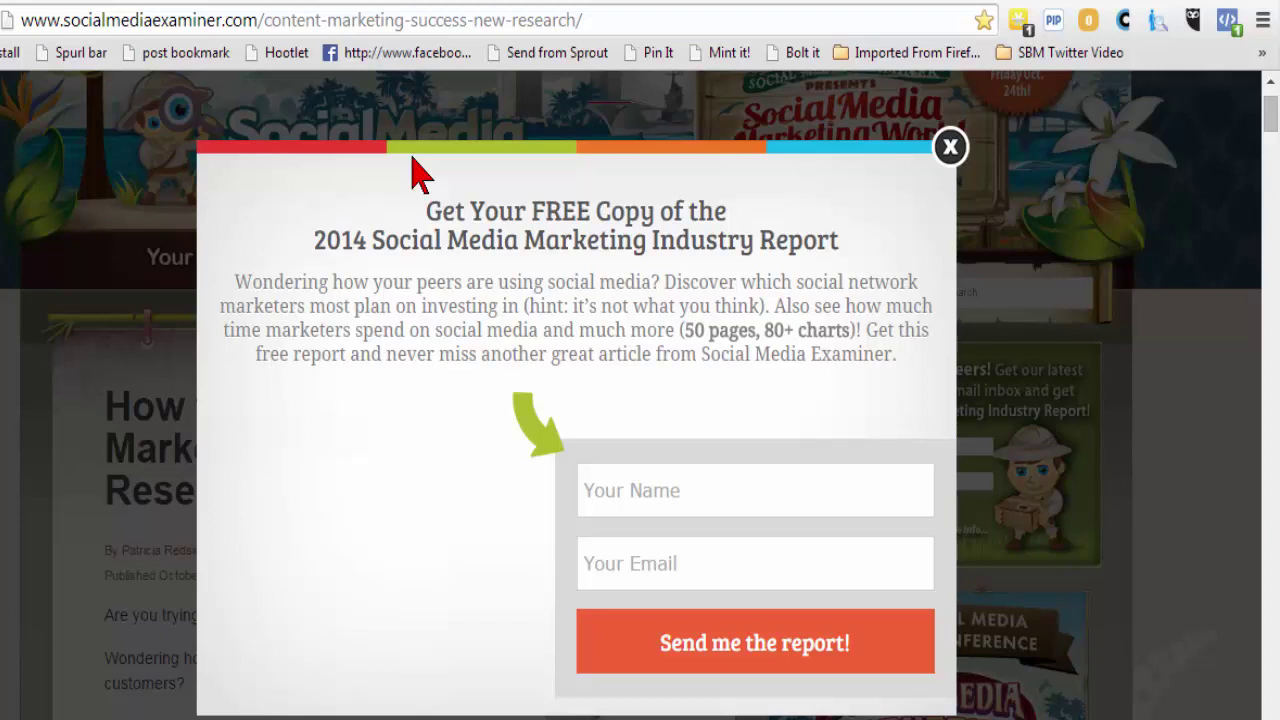
pyautogui.click(948, 149)
pyautogui.click(30, 3)
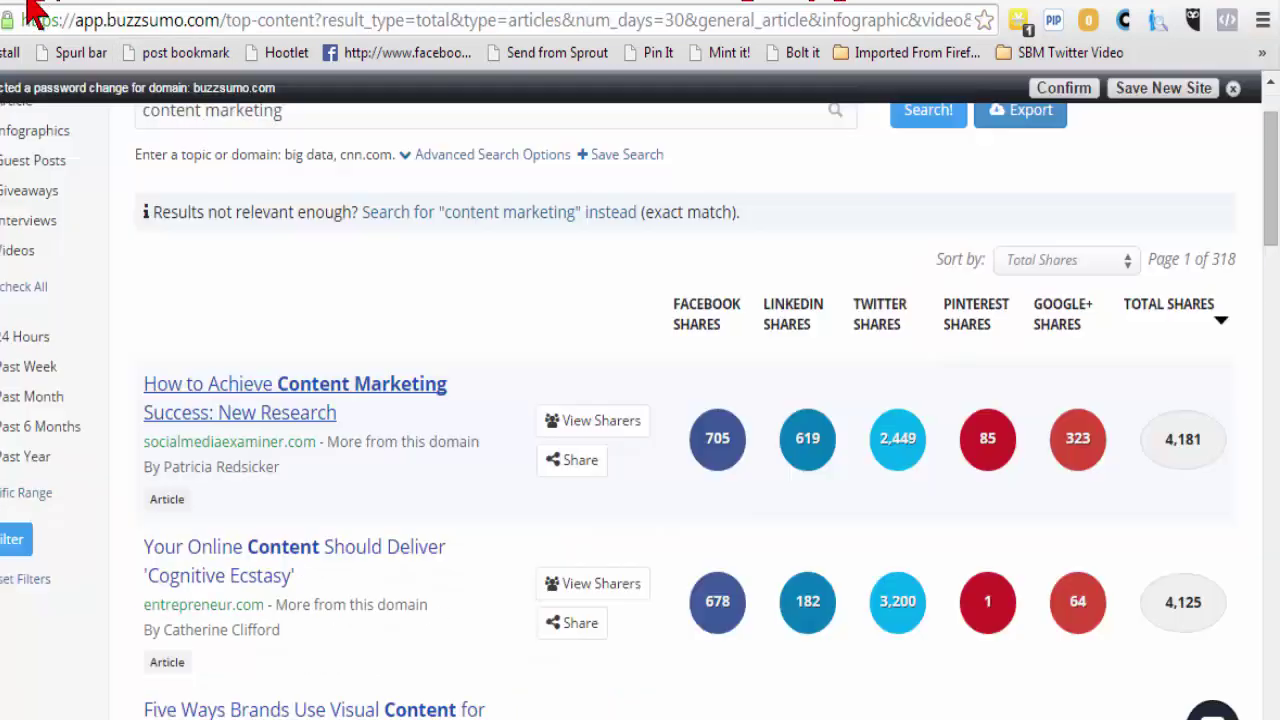